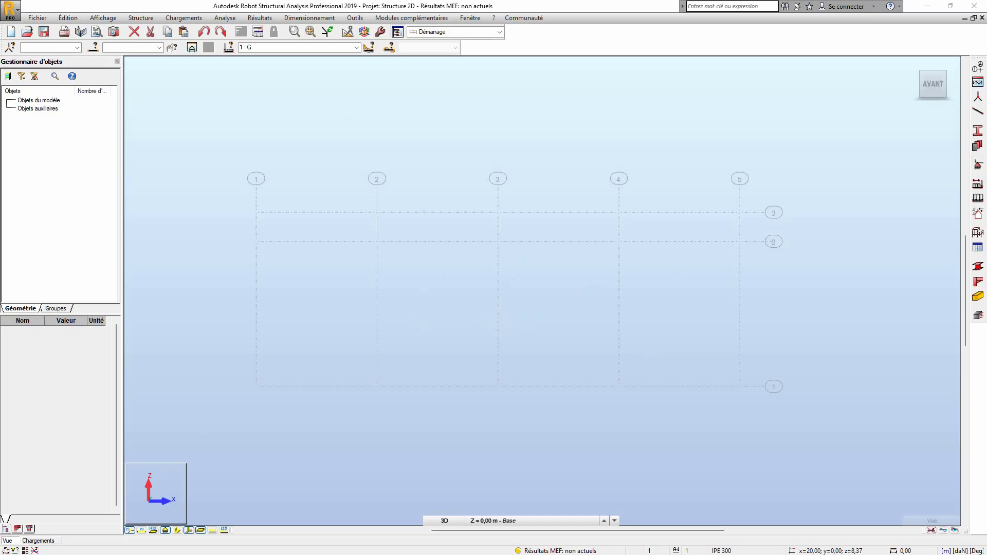
- Consult the gable frame plan in AutoCAD and the adopted profiles for purlins and girts in the project specification PDF
{"action": "key", "text": "alt+Tab"}
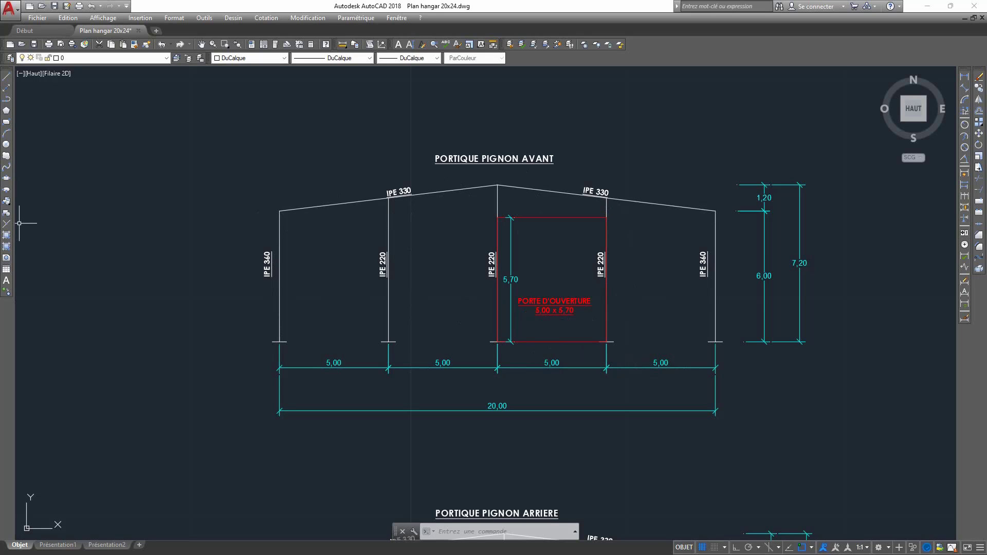
{"action": "key", "text": "alt+Tab"}
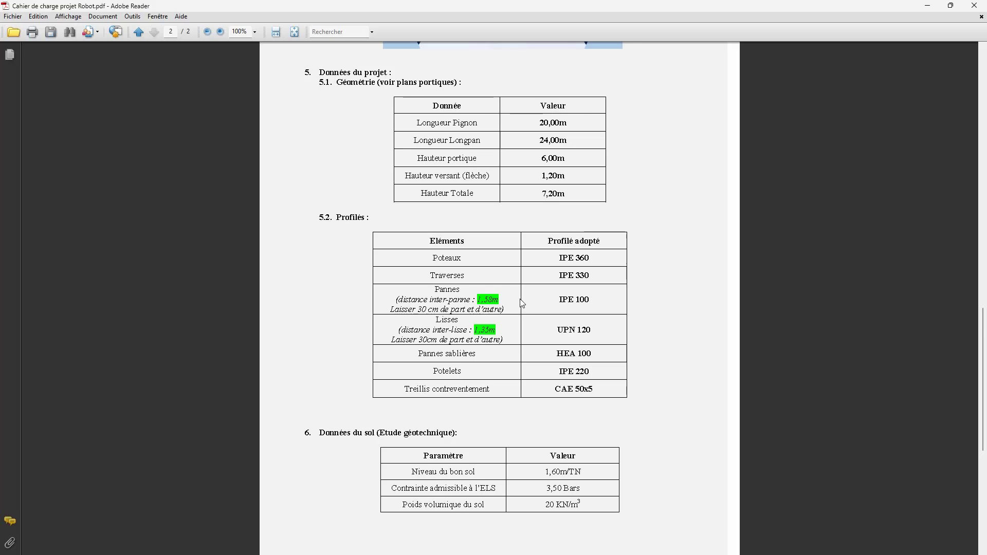
{"action": "scroll", "coordinate": [494, 309], "scroll_direction": "up", "scroll_amount": 5, "text": "ctrl"}
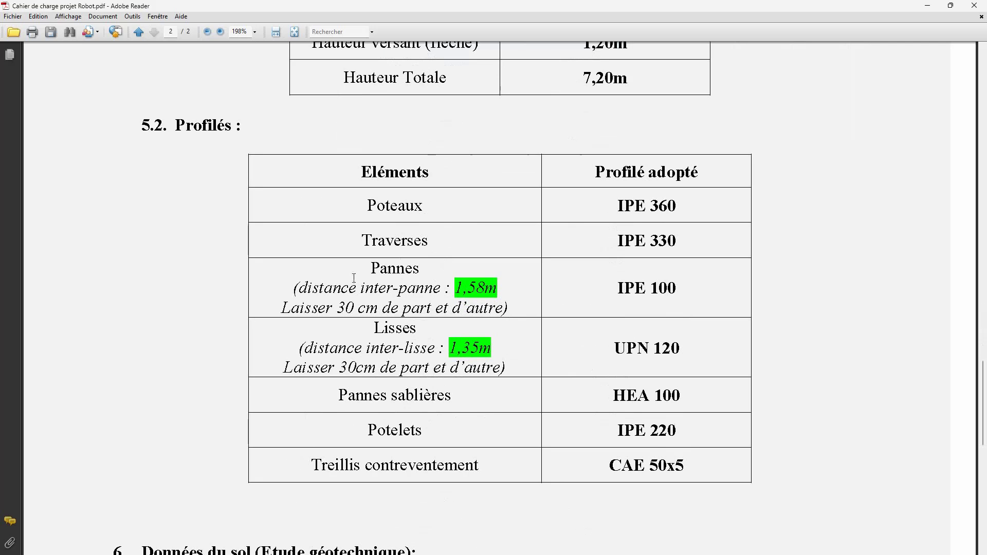
{"action": "triple_click", "coordinate": [624, 290]}
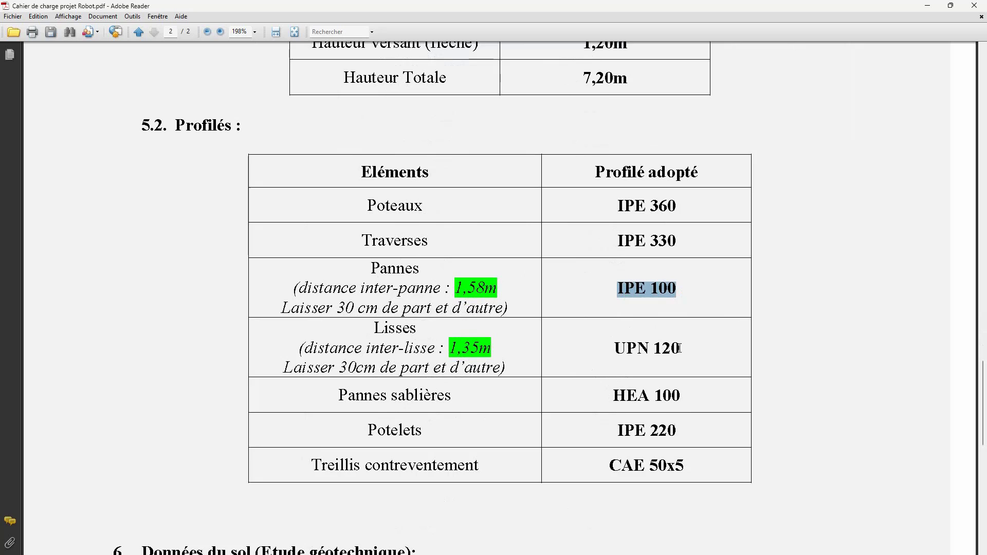
{"action": "left_click_drag", "start_coordinate": [680, 348], "coordinate": [608, 352]}
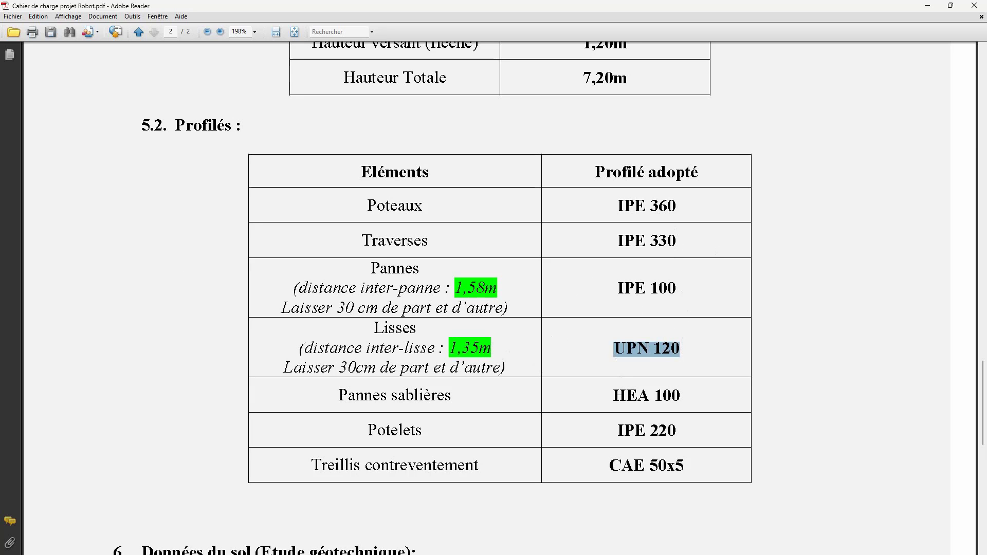
- Switch back to Robot Structural Analysis and purge all unused sections from the profile list
{"action": "key", "text": "alt+Tab"}
{"action": "left_click", "coordinate": [976, 130]}
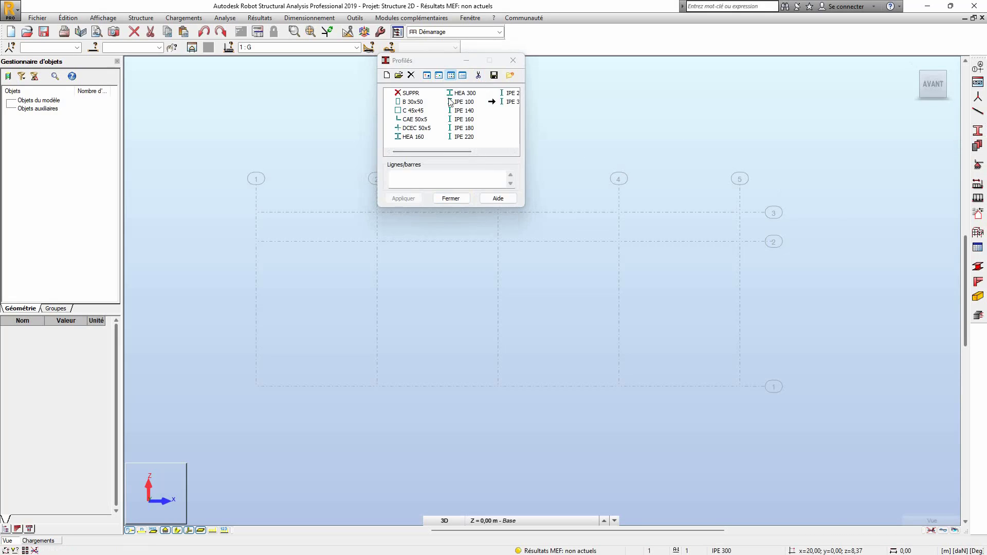
{"action": "left_click", "coordinate": [478, 75]}
{"action": "left_click", "coordinate": [480, 161]}
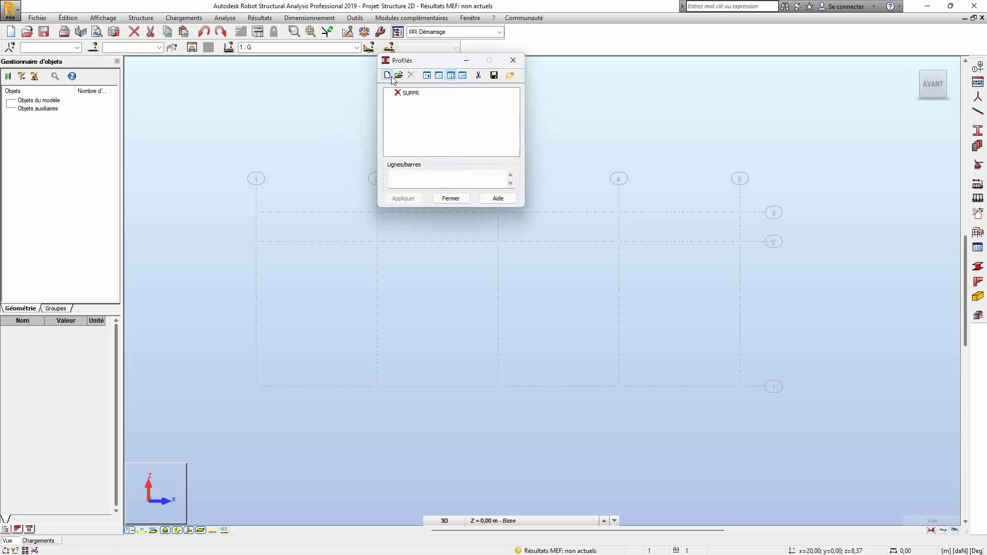
- Create a new standard steel I-section from the IPE family and add IPE 330 to the profile list
{"action": "left_click", "coordinate": [387, 75]}
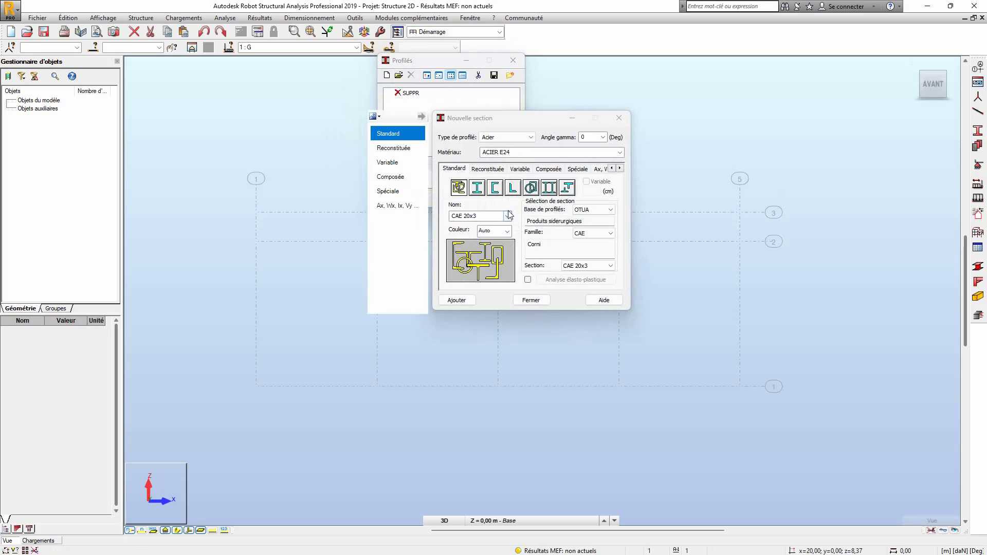
{"action": "left_click", "coordinate": [507, 216]}
{"action": "left_click", "coordinate": [467, 224]}
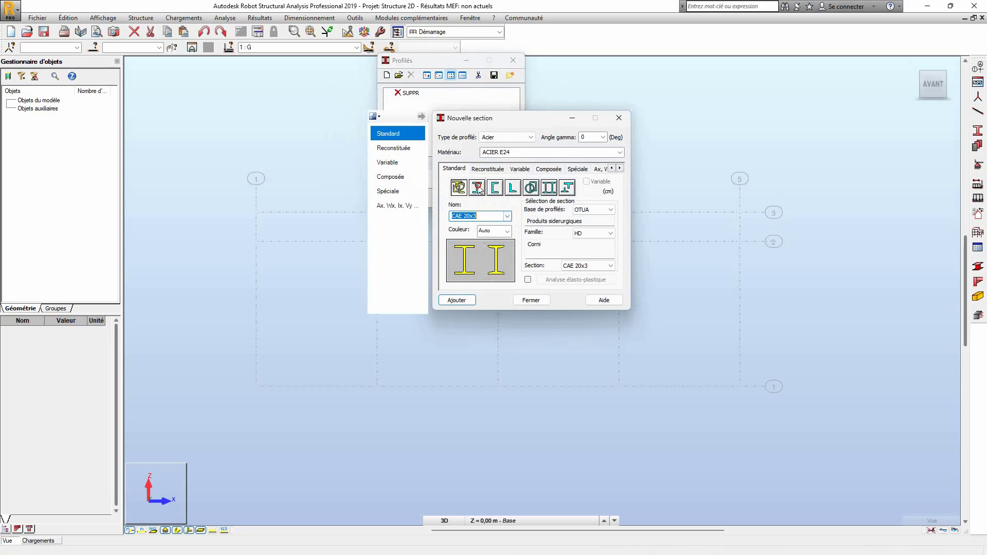
{"action": "left_click", "coordinate": [610, 234]}
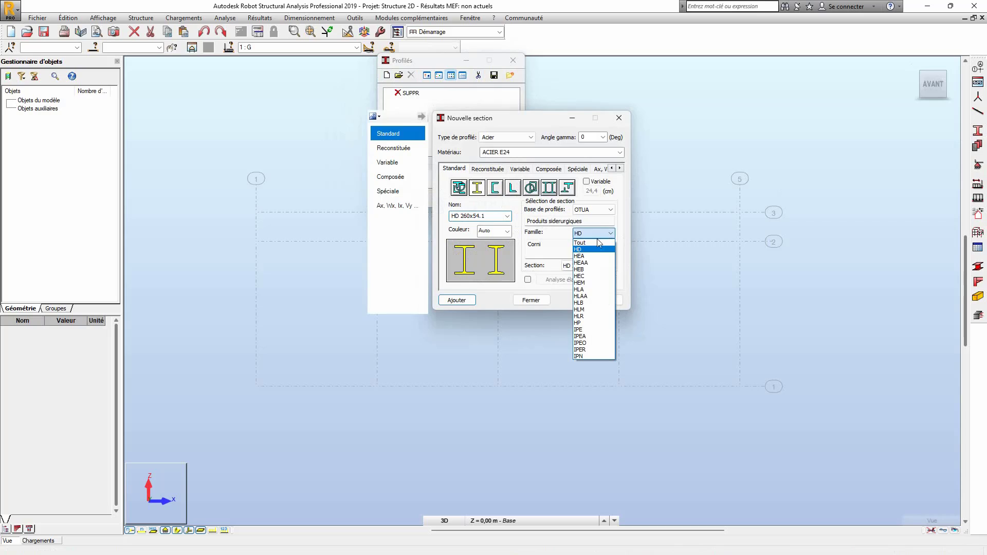
{"action": "left_click", "coordinate": [583, 332]}
{"action": "left_click", "coordinate": [602, 266]}
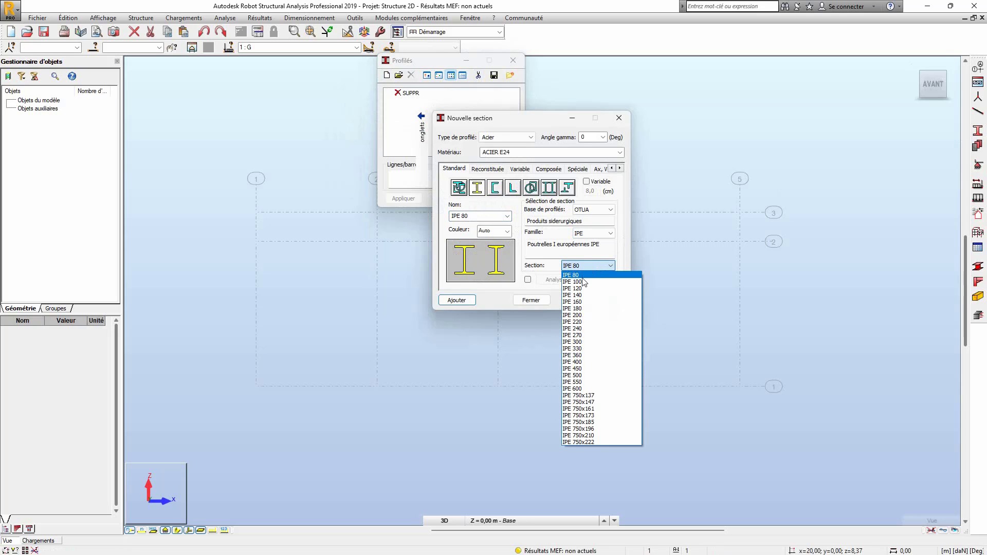
{"action": "left_click", "coordinate": [579, 349]}
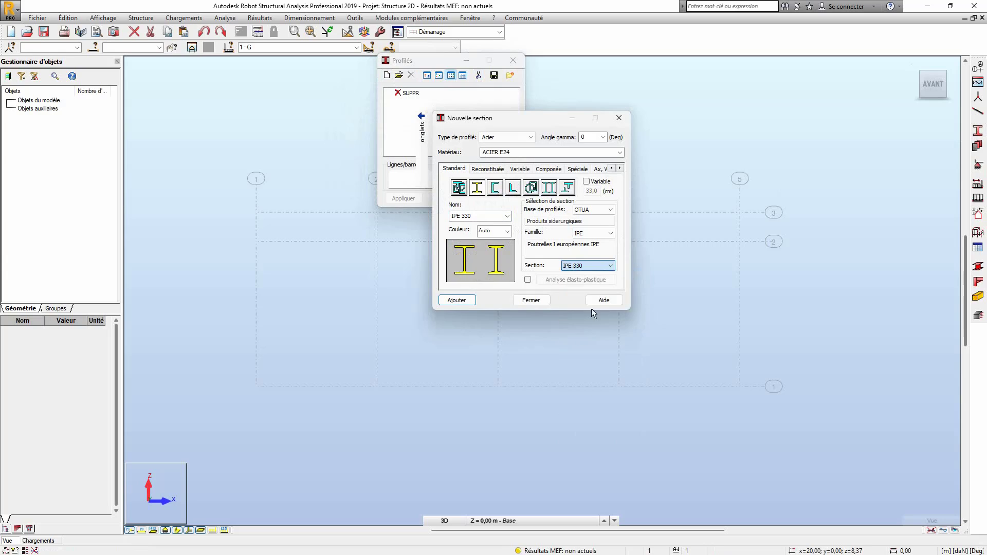
{"action": "left_click", "coordinate": [456, 300]}
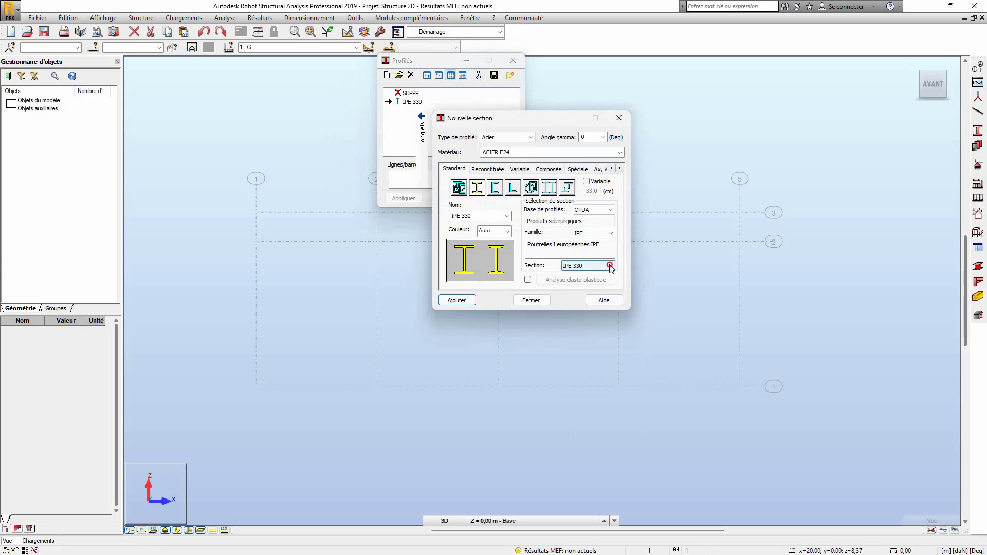
- Add the IPE 360 and IPE 100 sections to the profile list
{"action": "left_click", "coordinate": [602, 266]}
{"action": "left_click", "coordinate": [575, 355]}
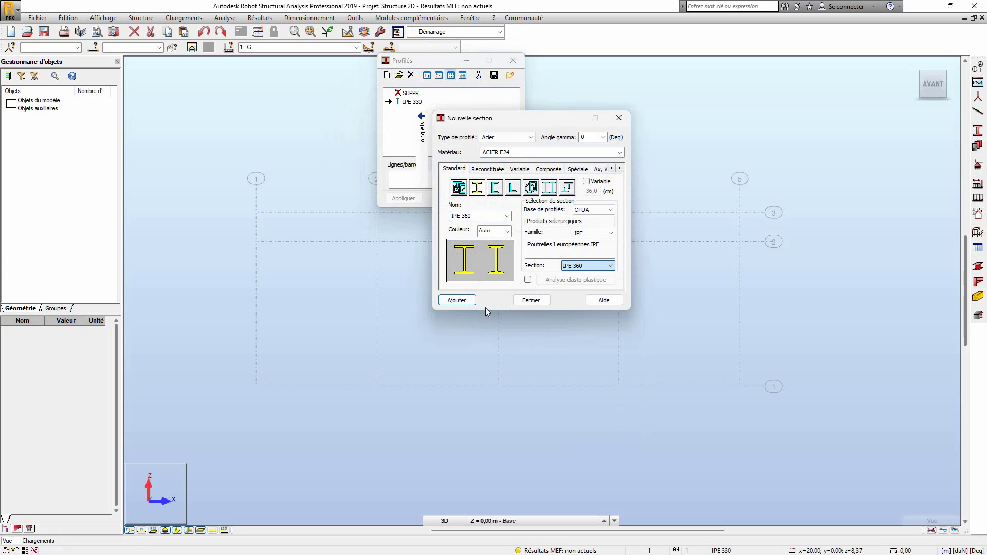
{"action": "left_click", "coordinate": [455, 300]}
{"action": "left_click", "coordinate": [602, 266]}
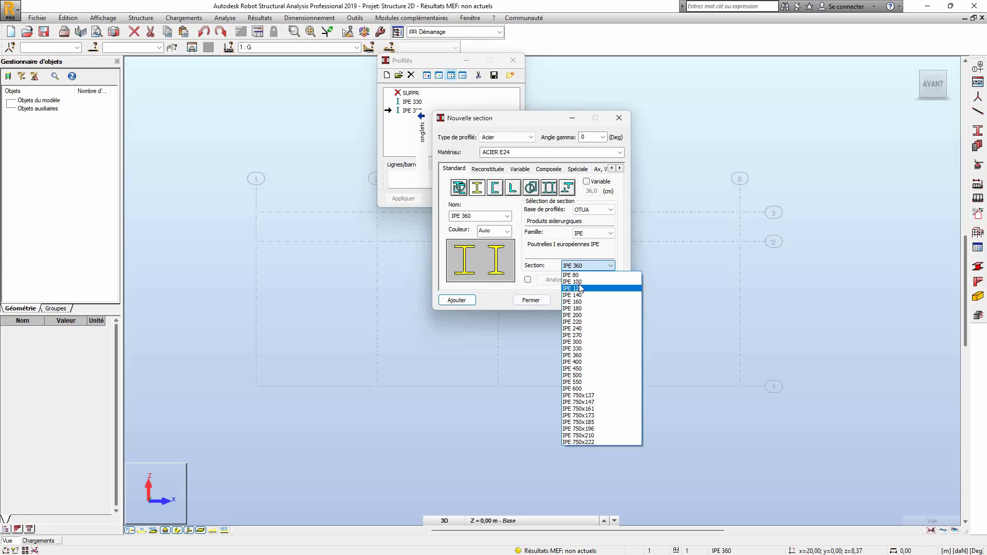
{"action": "left_click", "coordinate": [572, 282]}
{"action": "left_click", "coordinate": [457, 300]}
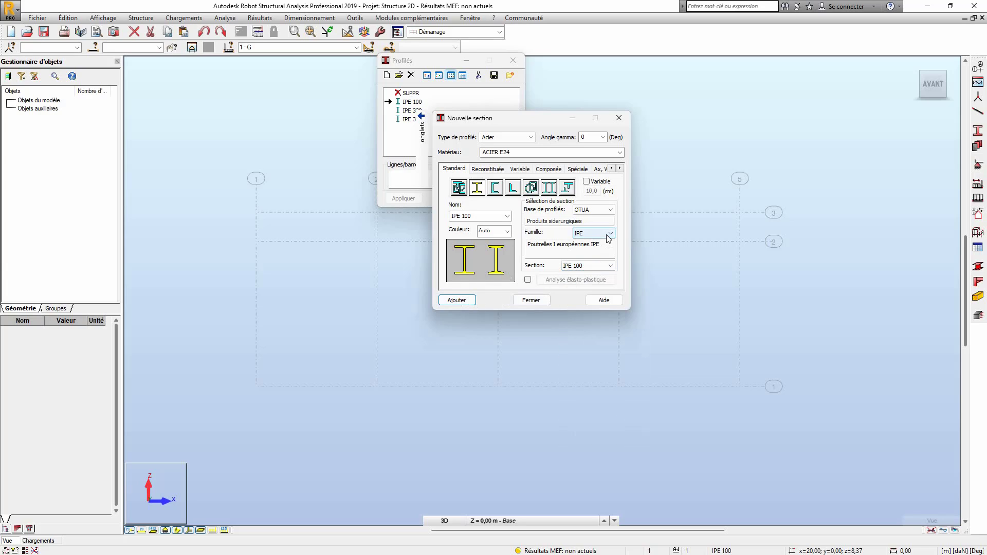
- Add the UPN 120 channel section from the UPN family to the profile list and close the section dialogs
{"action": "left_click", "coordinate": [588, 233]}
{"action": "left_click", "coordinate": [497, 196]}
{"action": "left_click", "coordinate": [495, 194]}
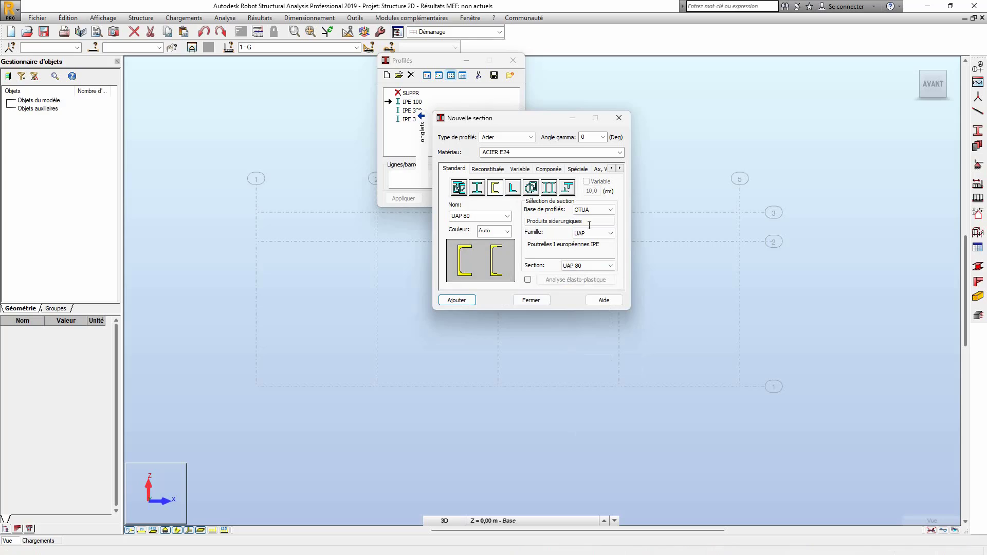
{"action": "left_click", "coordinate": [591, 233]}
{"action": "left_click", "coordinate": [591, 256]}
{"action": "left_click", "coordinate": [596, 266]}
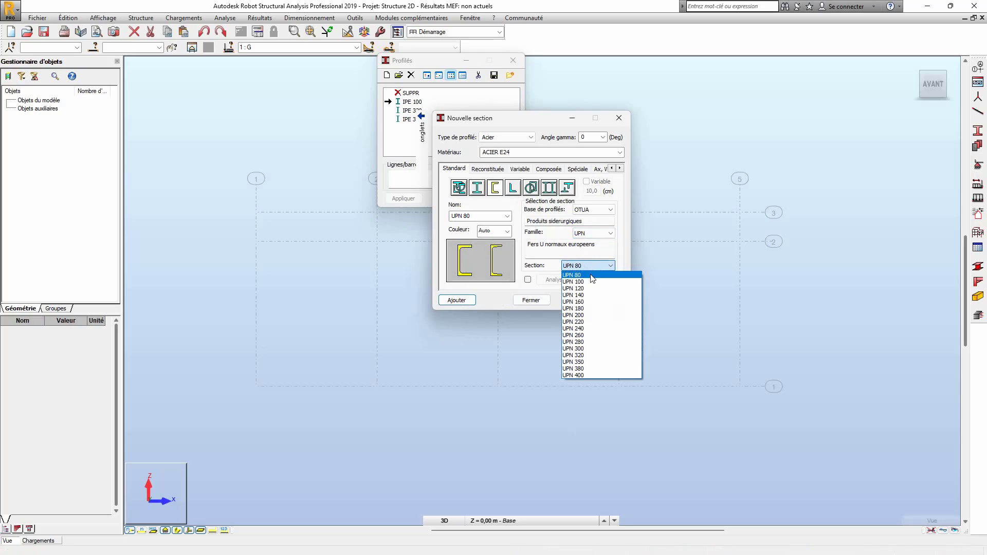
{"action": "left_click", "coordinate": [586, 283]}
{"action": "left_click", "coordinate": [469, 302]}
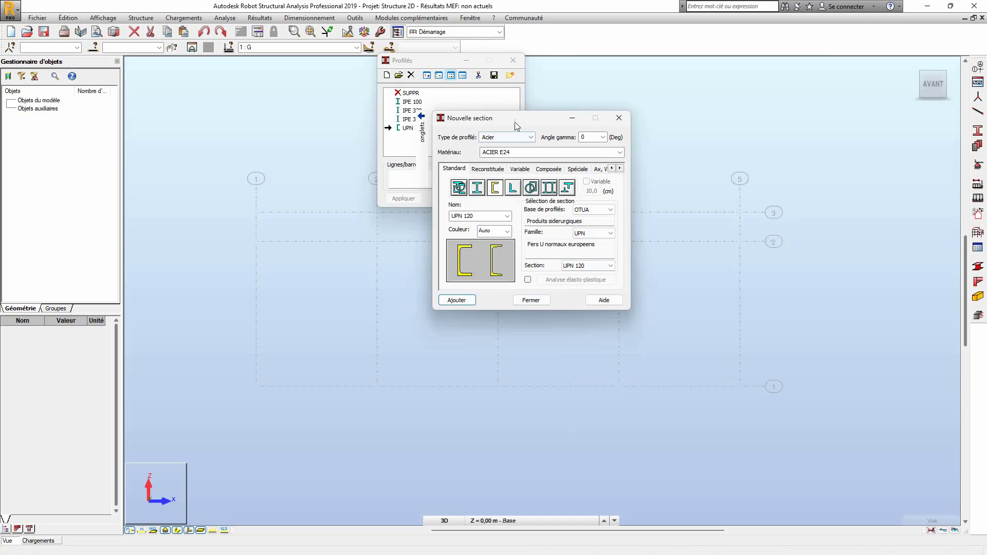
{"action": "left_click_drag", "start_coordinate": [517, 119], "coordinate": [608, 137]}
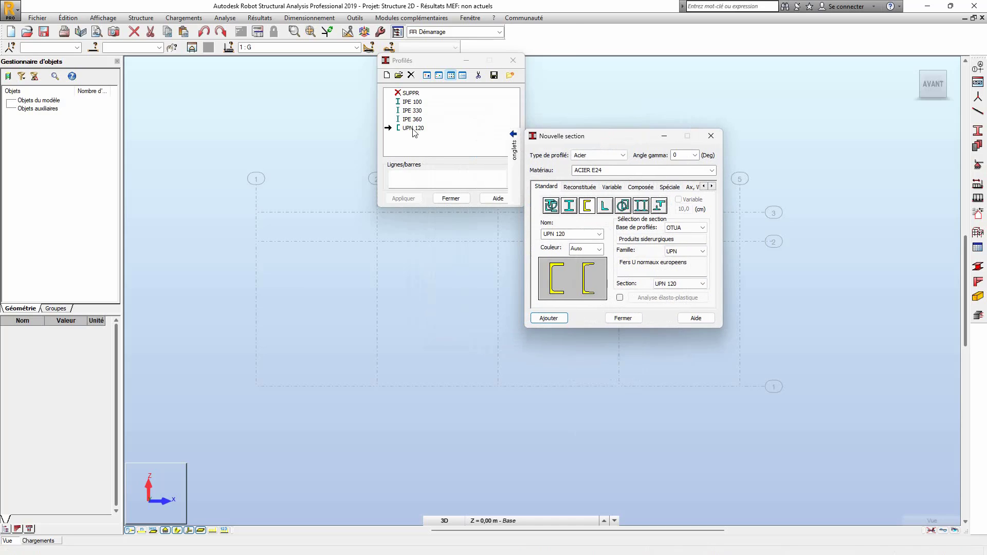
{"action": "left_click", "coordinate": [710, 135]}
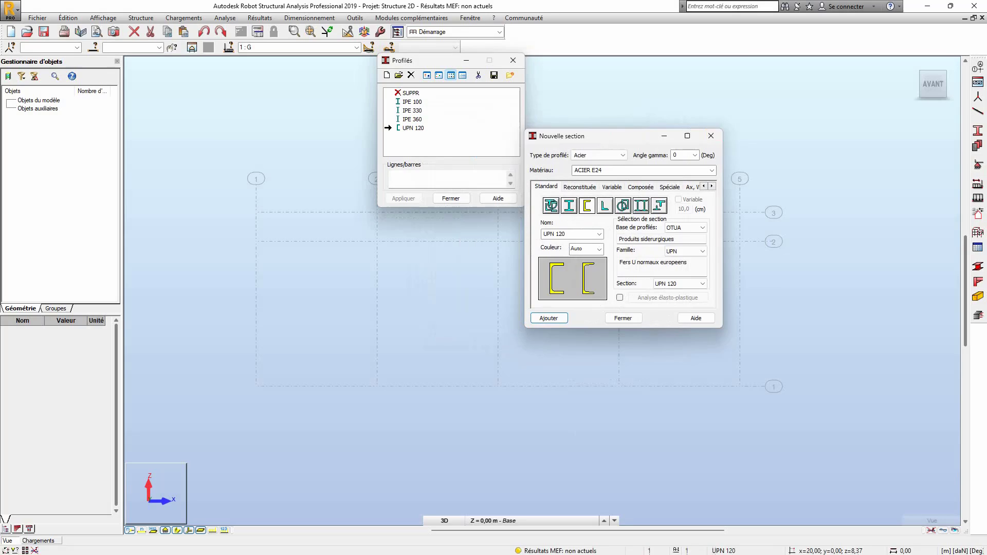
{"action": "left_click", "coordinate": [514, 63]}
- Draw two IPE 360 bars of type Poteau on vertical axes 1 and 5, from level axis 1 up to axis 2
{"action": "left_click", "coordinate": [977, 112]}
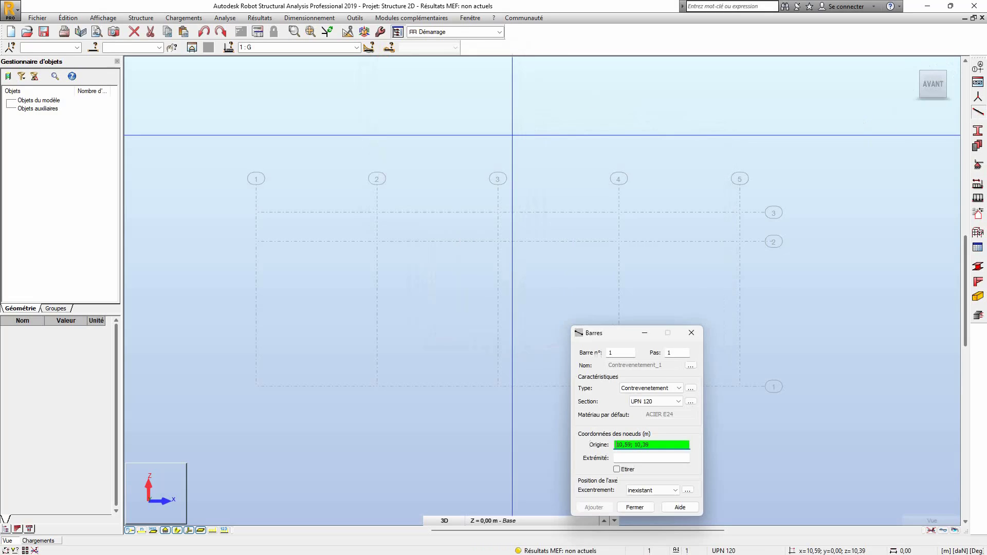
{"action": "left_click", "coordinate": [651, 388]}
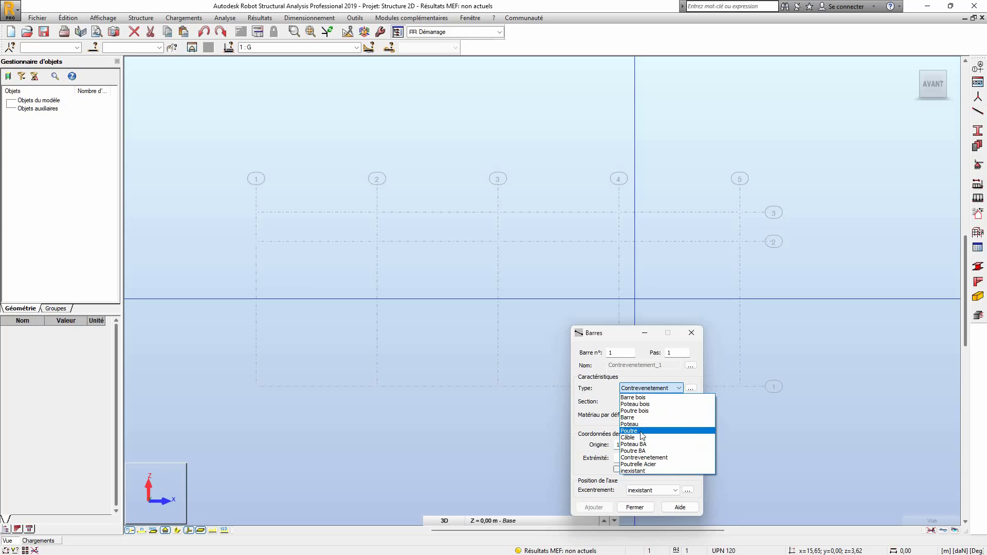
{"action": "left_click", "coordinate": [635, 424]}
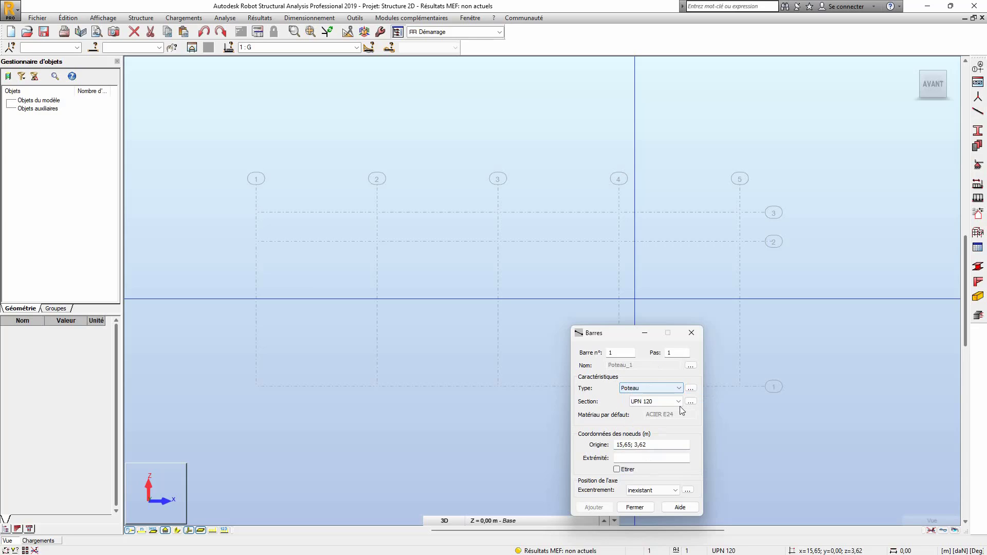
{"action": "left_click", "coordinate": [647, 401]}
{"action": "left_click", "coordinate": [642, 424]}
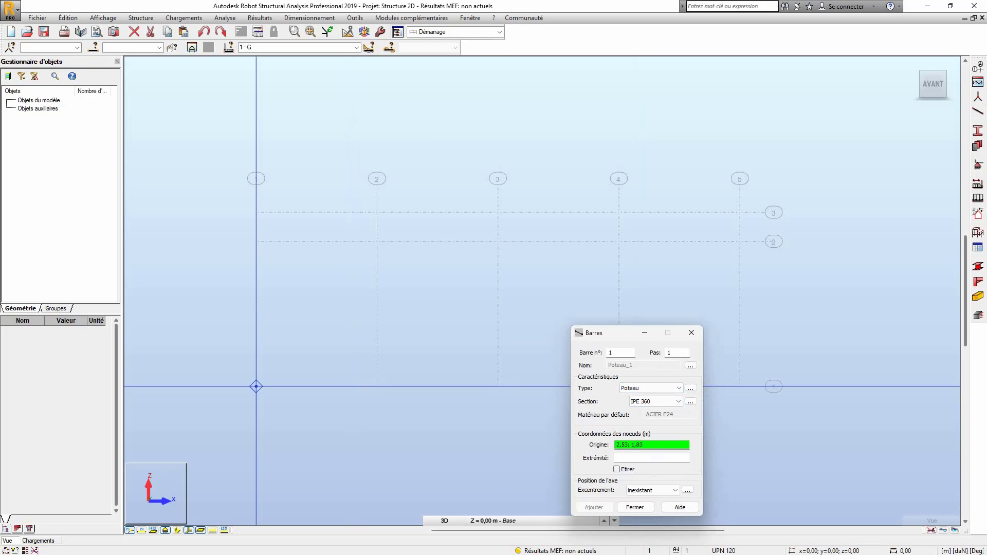
{"action": "left_click", "coordinate": [256, 386]}
{"action": "left_click", "coordinate": [256, 241]}
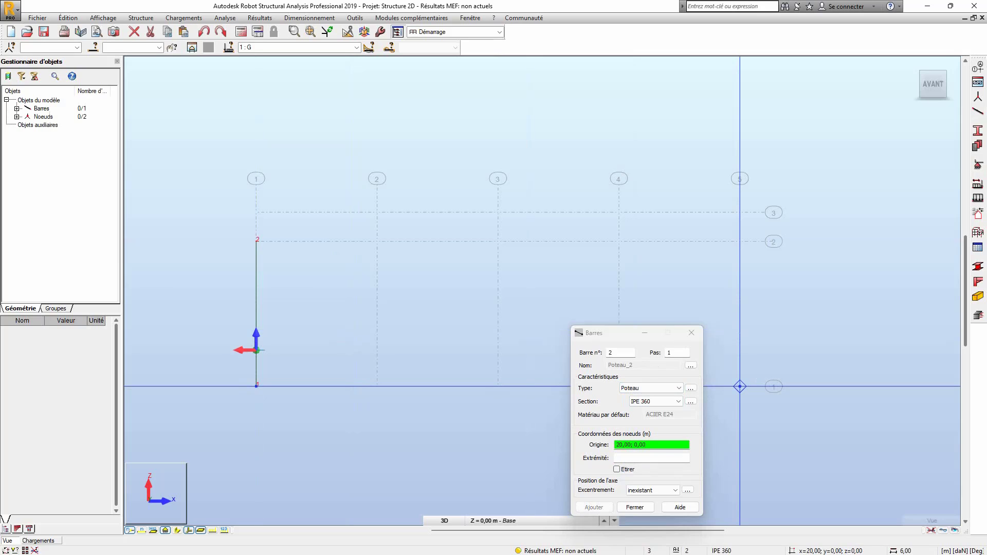
{"action": "left_click", "coordinate": [739, 386]}
{"action": "left_click", "coordinate": [739, 241]}
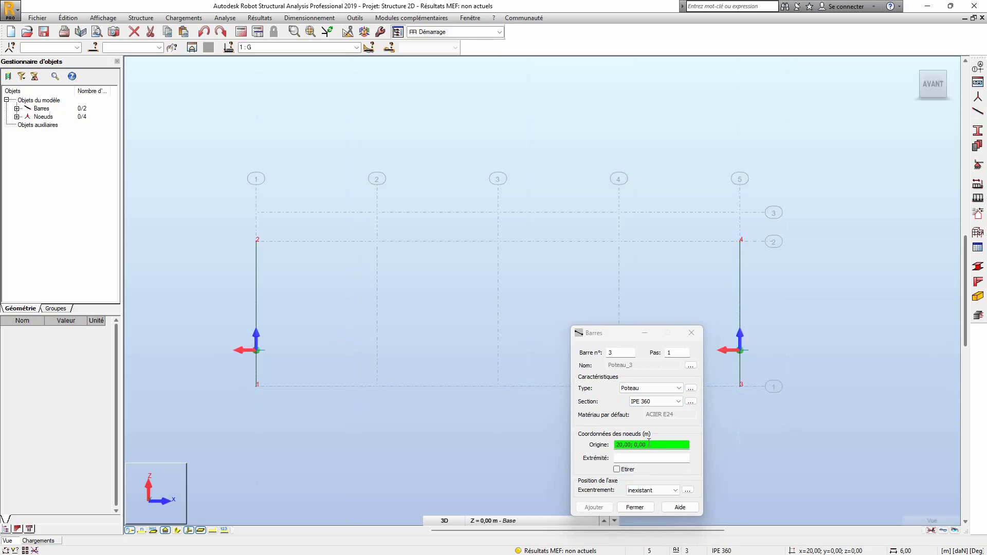
- Draw two IPE 330 bars of type Poutre from the column tops to the ridge at axis 3 (10,00; 7,20)
{"action": "left_click", "coordinate": [647, 404]}
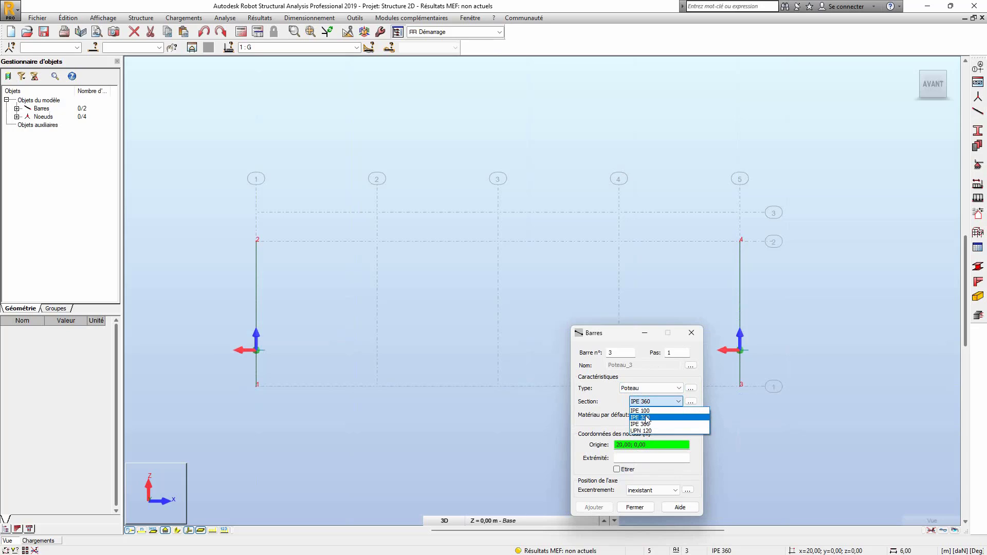
{"action": "left_click", "coordinate": [645, 418]}
{"action": "left_click", "coordinate": [256, 241]}
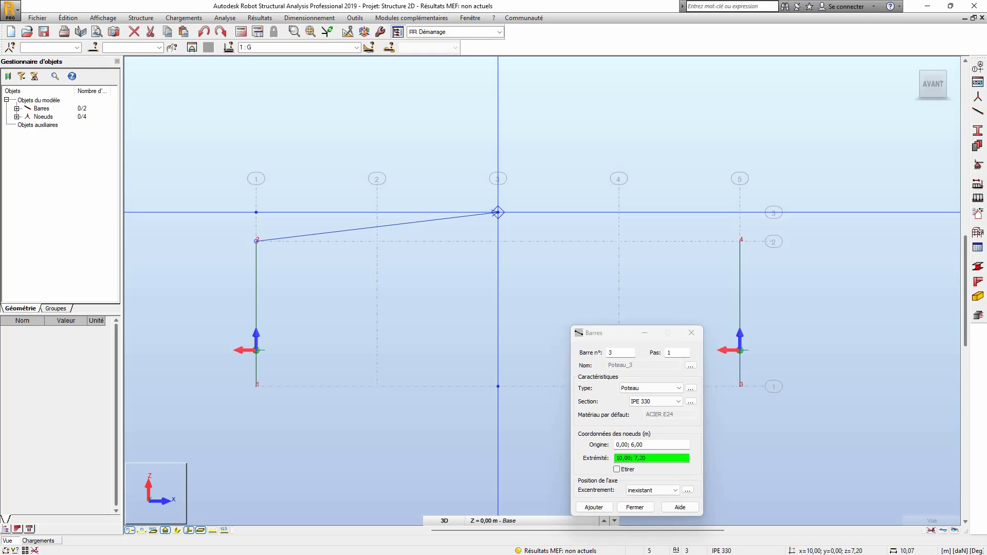
{"action": "left_click", "coordinate": [664, 389]}
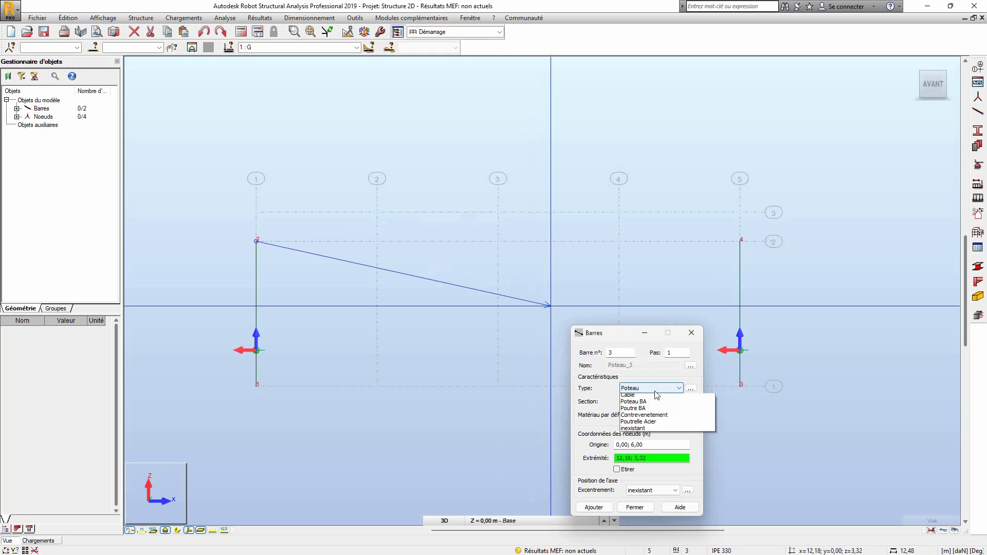
{"action": "left_click", "coordinate": [637, 431]}
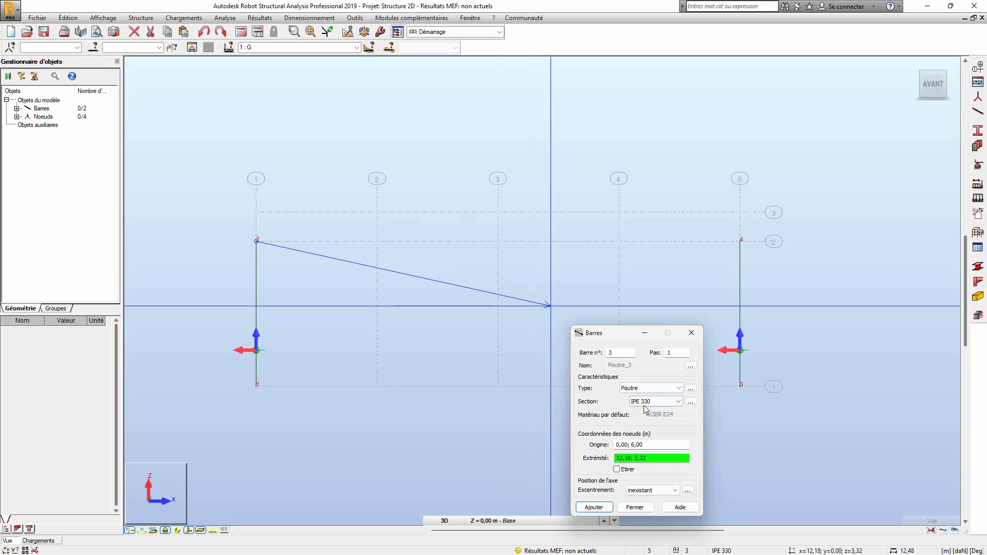
{"action": "left_click", "coordinate": [497, 211]}
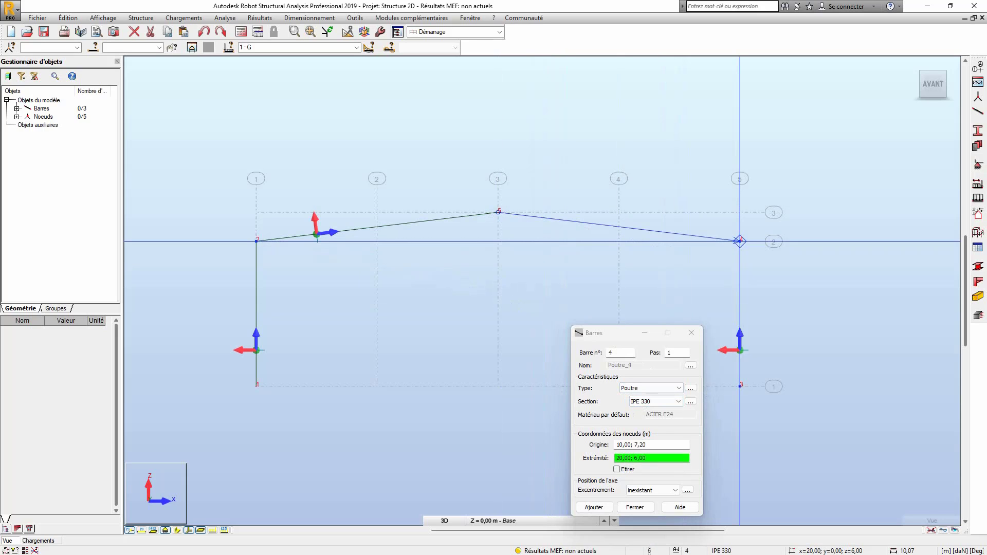
{"action": "left_click", "coordinate": [740, 240]}
{"action": "middle_click_drag", "start_coordinate": [567, 260], "coordinate": [517, 197]}
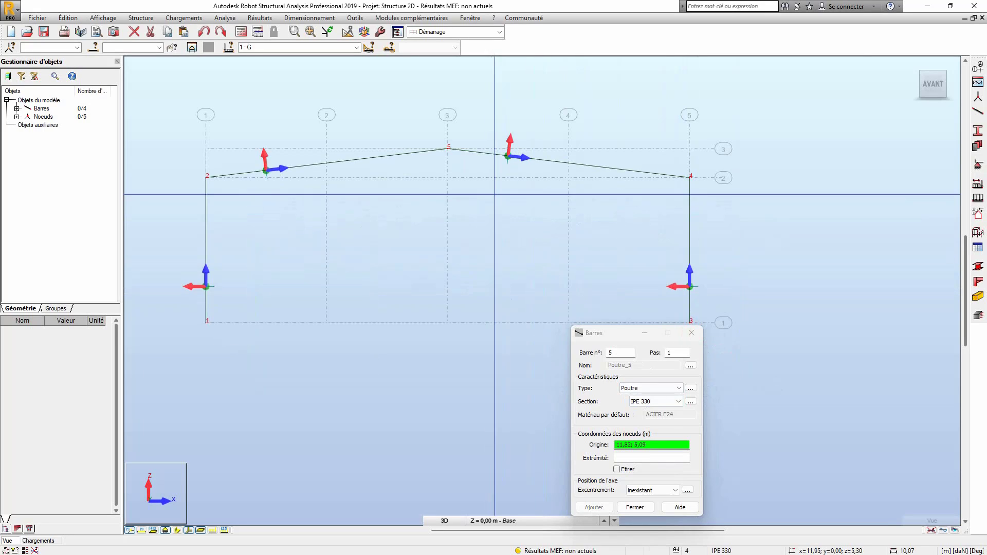
{"action": "left_click", "coordinate": [647, 404]}
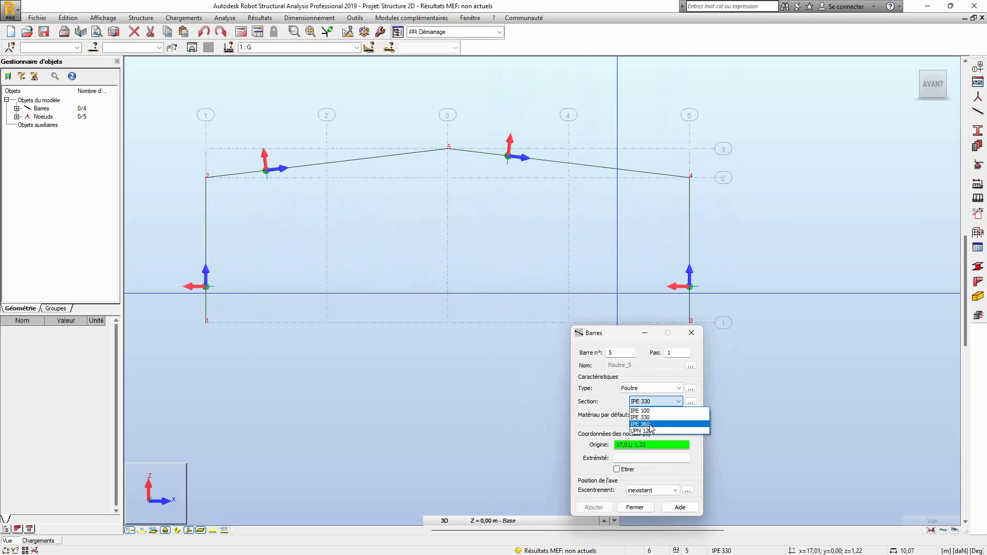
{"action": "left_click", "coordinate": [695, 366]}
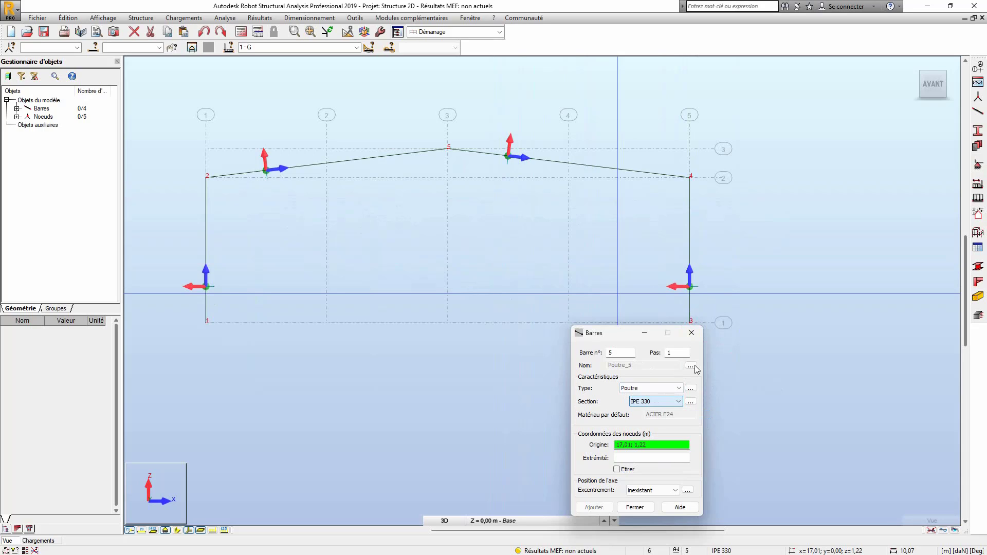
- Add the IPE 220 section from the IPE family to the profile list and close the section dialog
{"action": "left_click", "coordinate": [690, 402]}
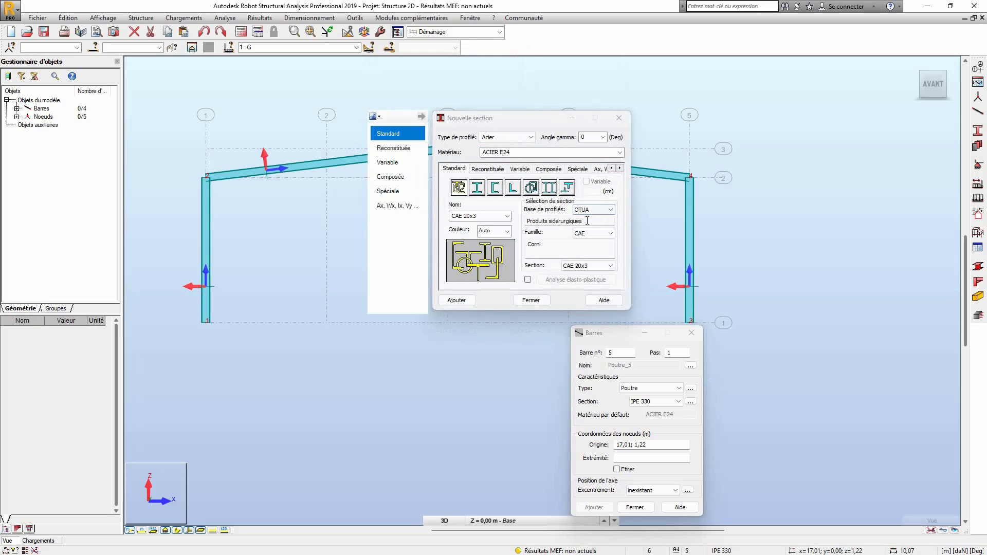
{"action": "left_click", "coordinate": [607, 232]}
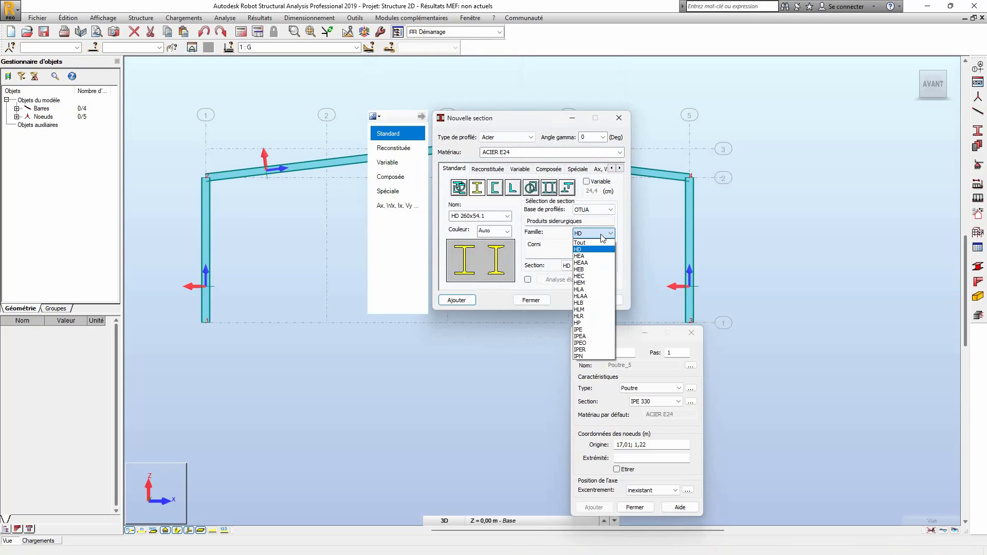
{"action": "left_click", "coordinate": [582, 330]}
{"action": "left_click", "coordinate": [596, 265]}
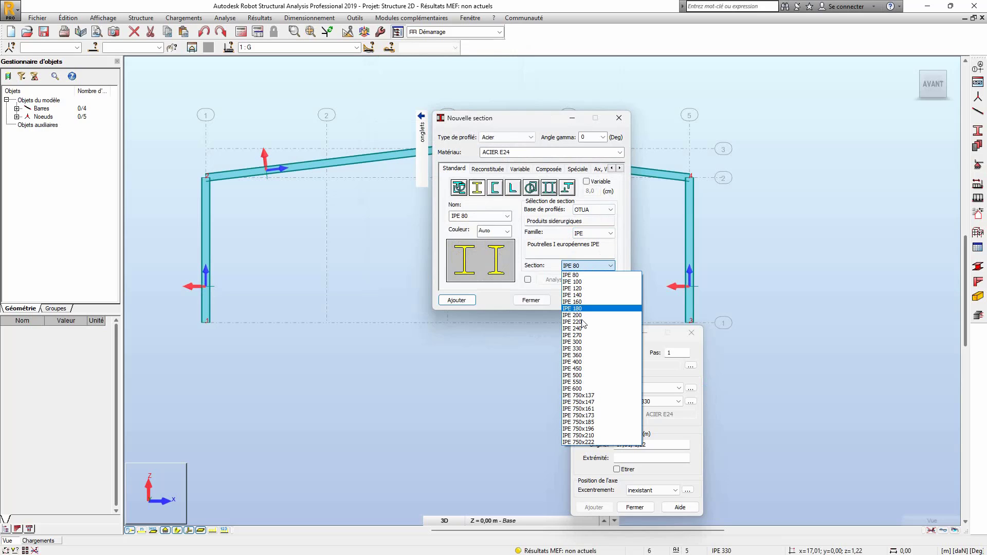
{"action": "left_click", "coordinate": [576, 322]}
{"action": "left_click", "coordinate": [456, 300]}
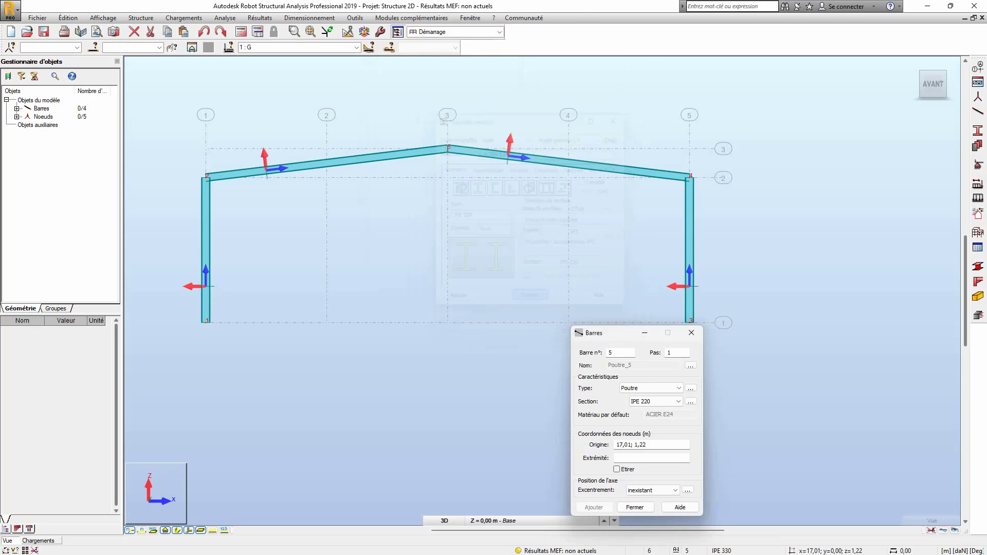
{"action": "left_click", "coordinate": [531, 300]}
- Draw three IPE 220 bars of type Poteau on vertical axes 2, 3 and 4, from level axis 1 up to the rafters
{"action": "left_click", "coordinate": [677, 388]}
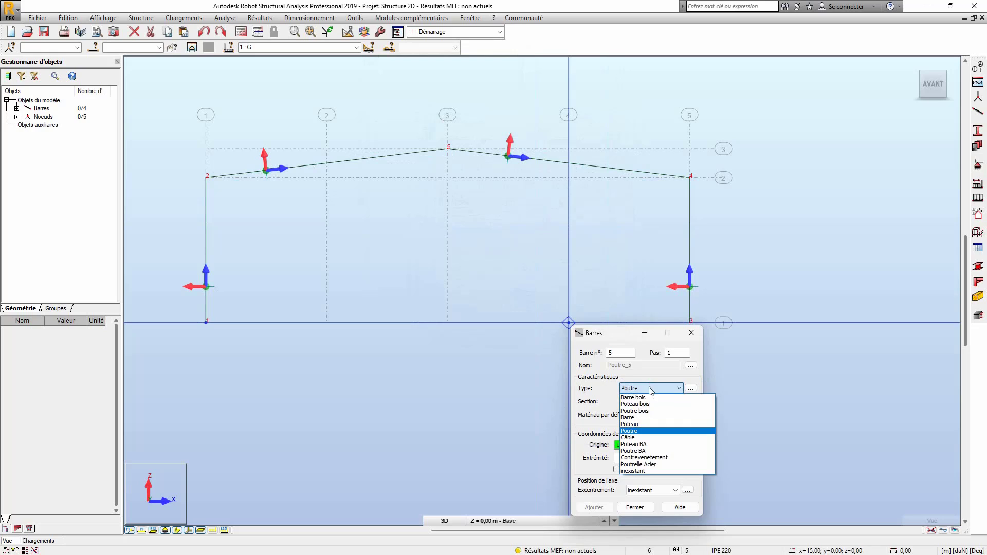
{"action": "left_click", "coordinate": [637, 425]}
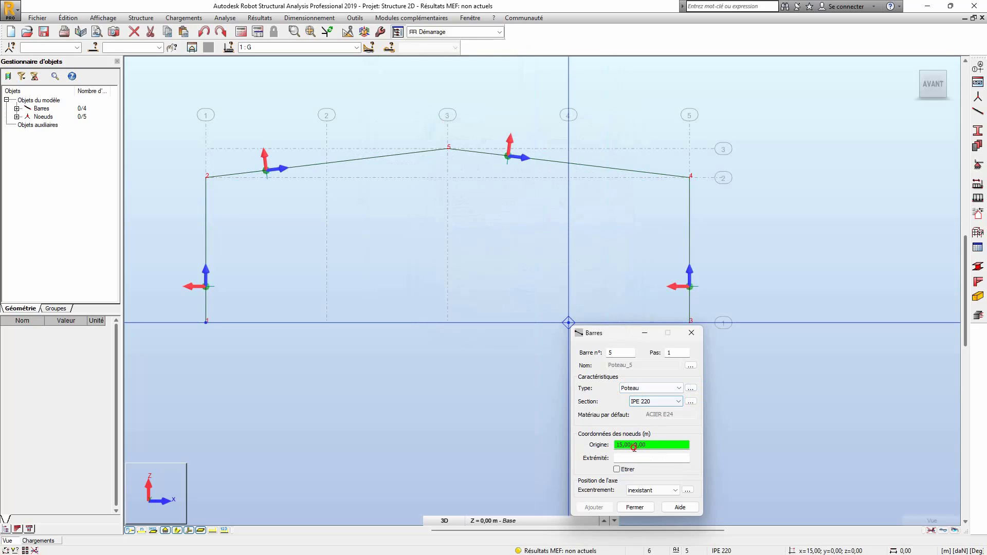
{"action": "left_click", "coordinate": [327, 322]}
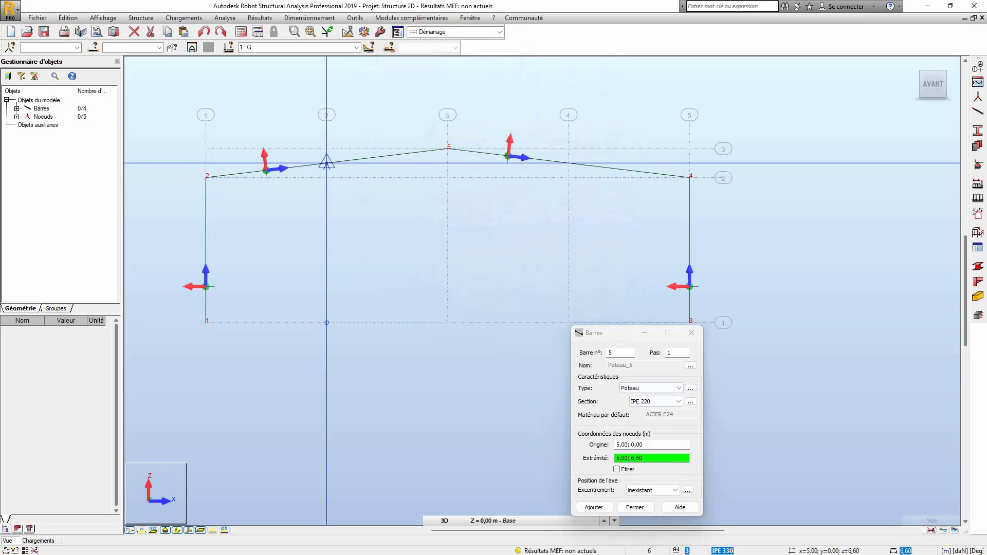
{"action": "left_click", "coordinate": [327, 161]}
{"action": "left_click", "coordinate": [447, 321]}
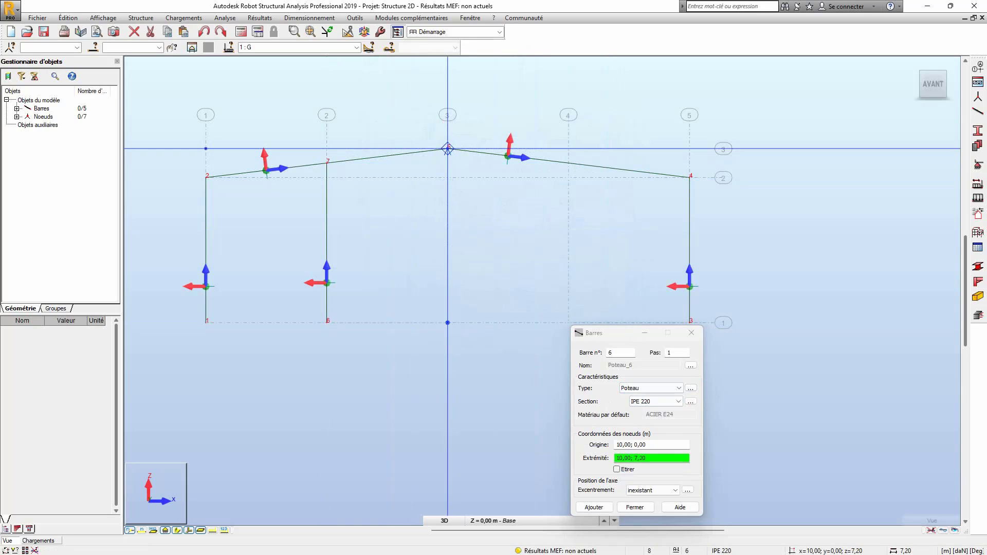
{"action": "left_click", "coordinate": [448, 149]}
{"action": "left_click", "coordinate": [569, 321]}
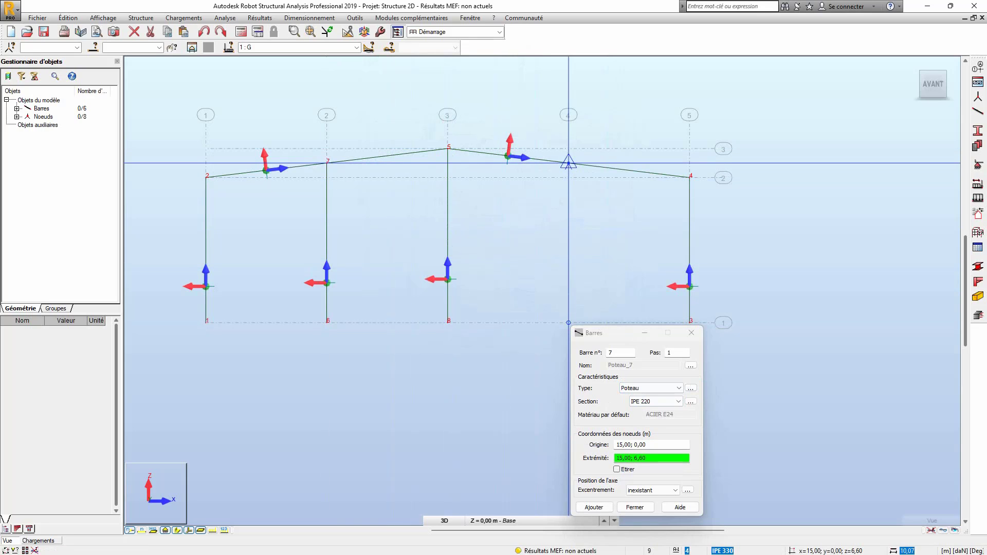
{"action": "left_click", "coordinate": [568, 162]}
{"action": "left_click", "coordinate": [690, 332]}
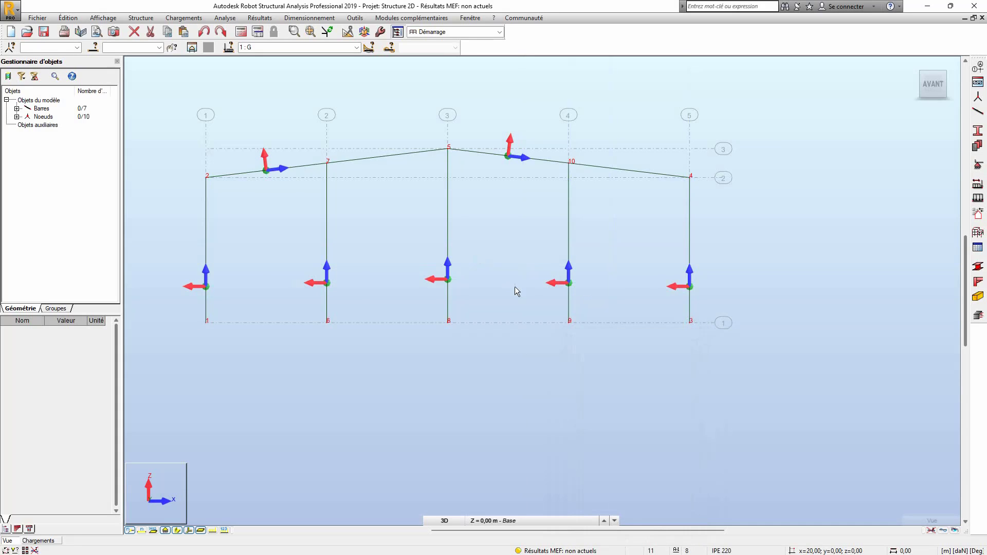
- Set the Gamma angle of the column on axis 5 to 180 degrees
{"action": "scroll", "coordinate": [502, 286], "scroll_direction": "down", "scroll_amount": 1}
{"action": "middle_click_drag", "start_coordinate": [502, 285], "coordinate": [485, 284]}
{"action": "scroll", "coordinate": [625, 287], "scroll_direction": "up", "scroll_amount": 1}
{"action": "scroll", "coordinate": [681, 279], "scroll_direction": "down", "scroll_amount": 1}
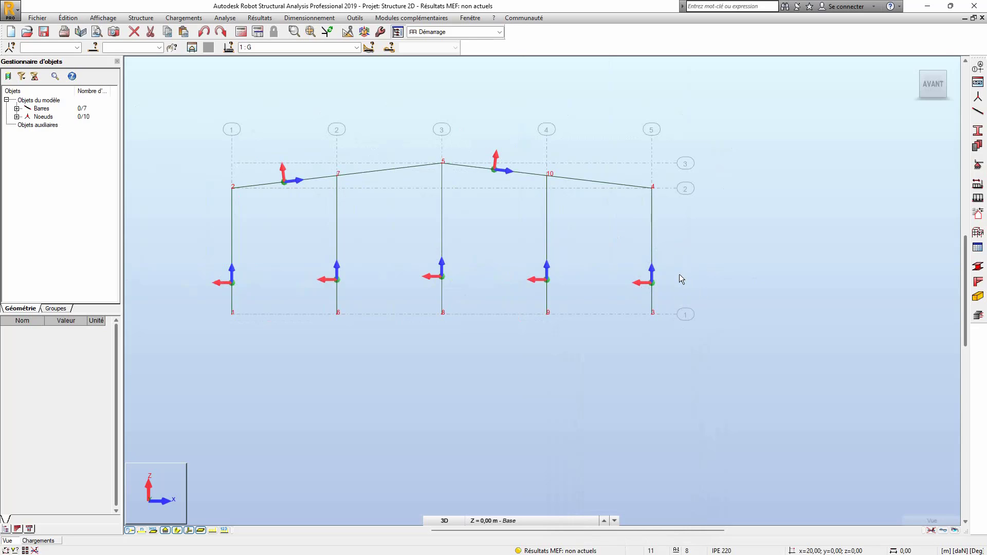
{"action": "left_click_drag", "start_coordinate": [680, 274], "coordinate": [638, 251]}
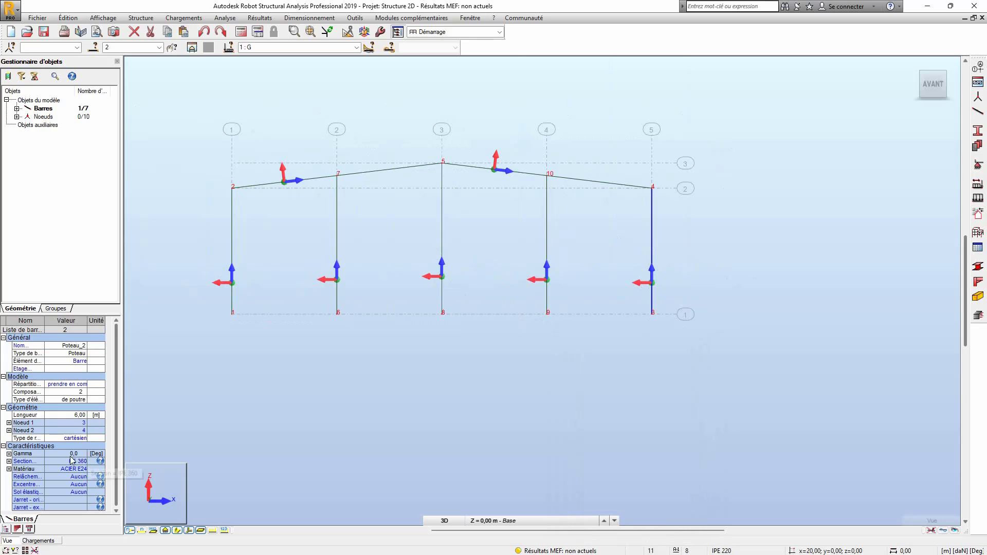
{"action": "left_click", "coordinate": [9, 453]}
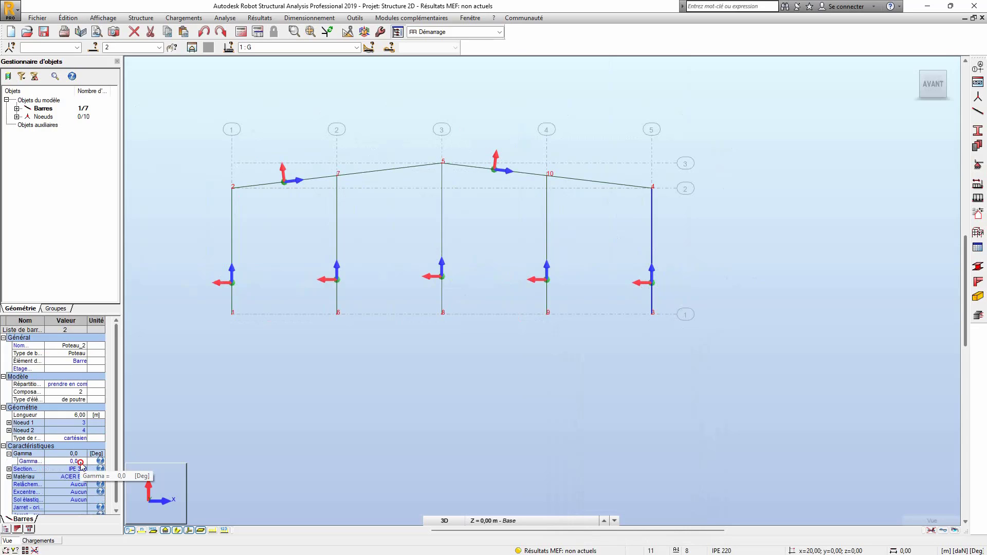
{"action": "left_click", "coordinate": [76, 461]}
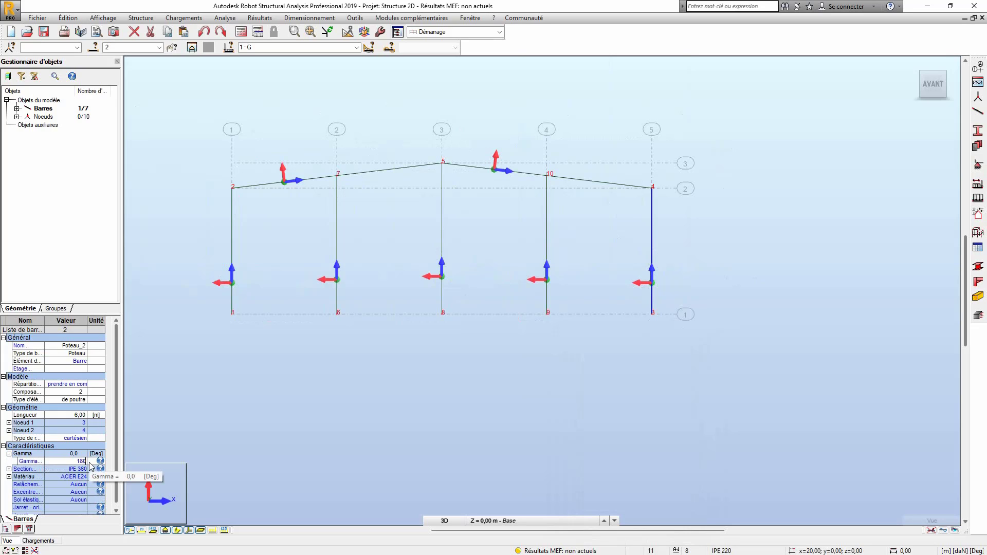
{"action": "left_click", "coordinate": [573, 397]}
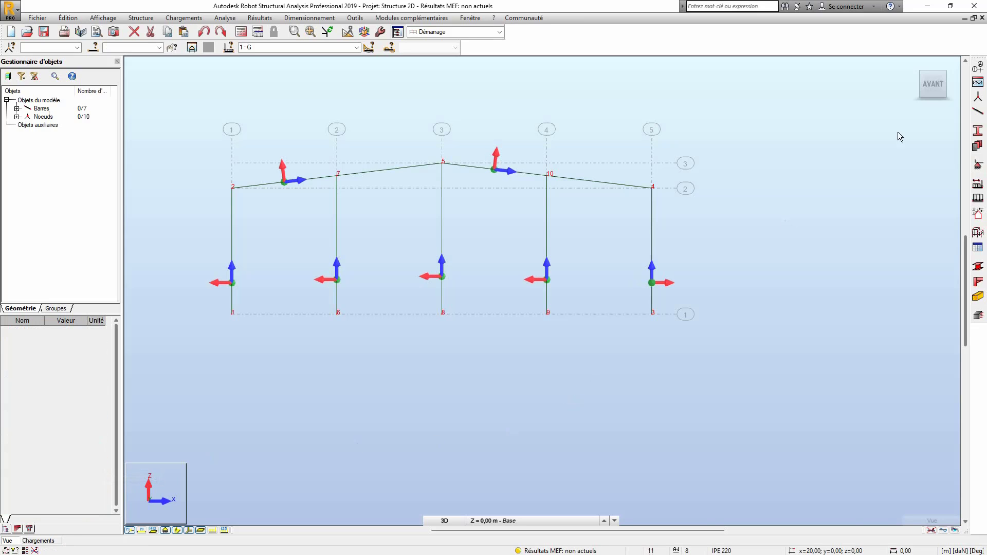
- Display the bars' section shapes and examine the orientation of the columns in a 3D view
{"action": "middle_click_drag", "start_coordinate": [663, 226], "coordinate": [566, 284], "text": "shift"}
{"action": "scroll", "coordinate": [566, 284], "scroll_direction": "down", "scroll_amount": 2}
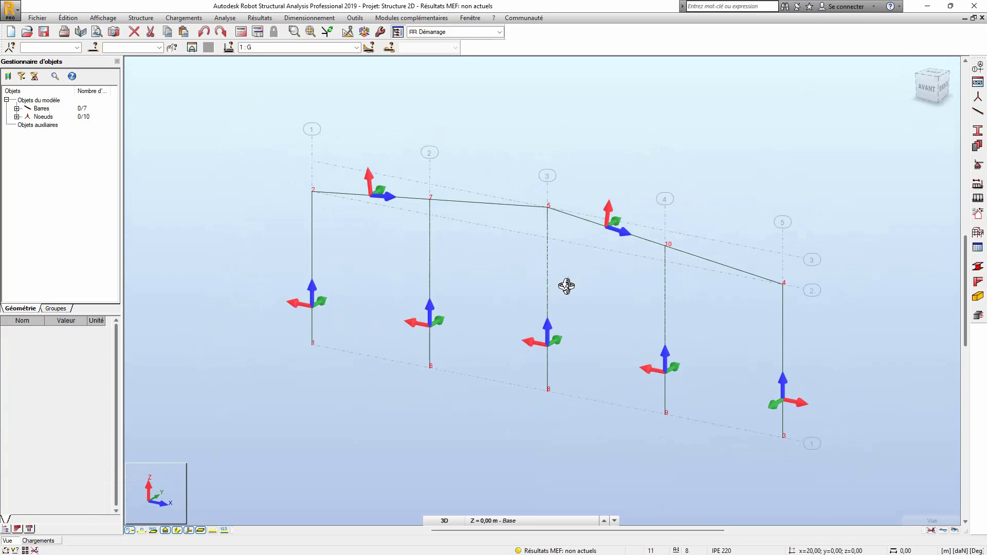
{"action": "left_click", "coordinate": [177, 530]}
{"action": "middle_click_drag", "start_coordinate": [555, 360], "coordinate": [439, 324]}
{"action": "scroll", "coordinate": [499, 329], "scroll_direction": "up", "scroll_amount": 2}
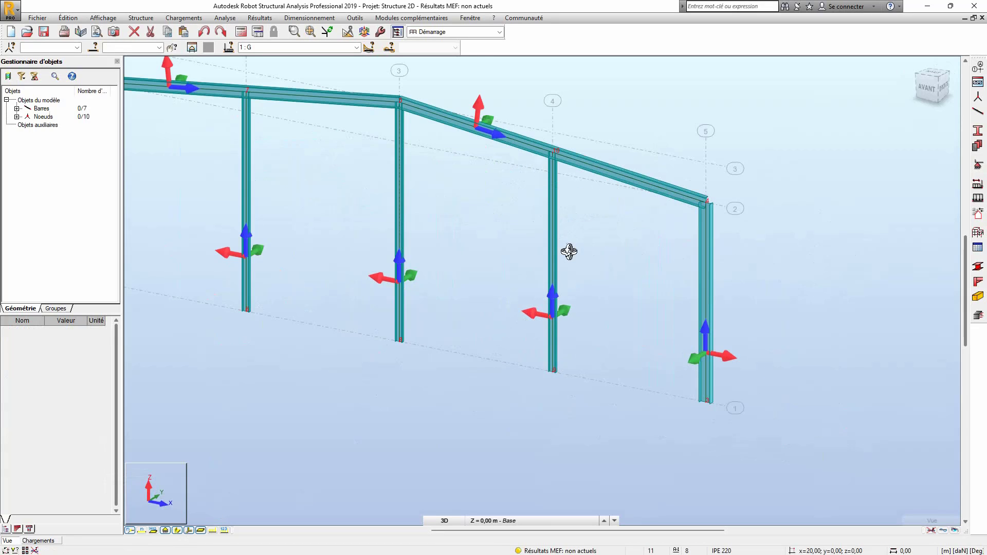
{"action": "scroll", "coordinate": [571, 241], "scroll_direction": "down", "scroll_amount": 1}
{"action": "middle_click_drag", "start_coordinate": [527, 267], "coordinate": [570, 275]}
{"action": "scroll", "coordinate": [650, 271], "scroll_direction": "up", "scroll_amount": 2}
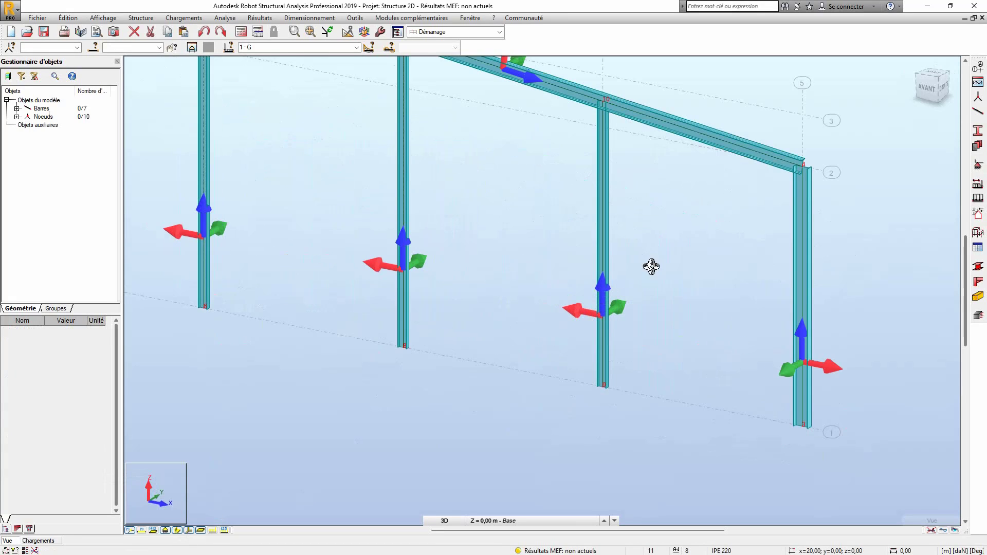
{"action": "scroll", "coordinate": [663, 270], "scroll_direction": "down", "scroll_amount": 2}
- Turn the three intermediate IPE 220 columns a quarter turn about their own axes through their Gamma angle
{"action": "right_click", "coordinate": [513, 285]}
{"action": "left_click", "coordinate": [545, 299]}
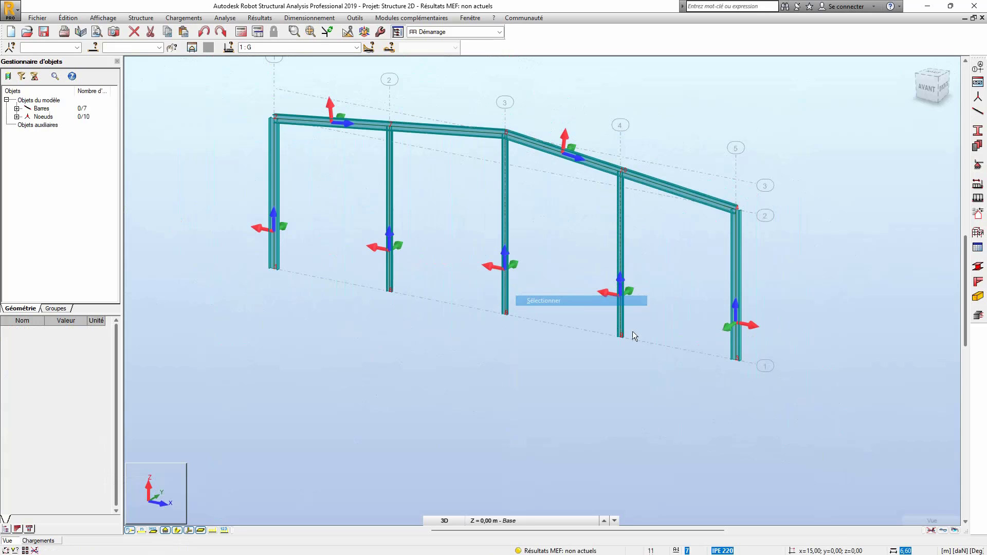
{"action": "left_click_drag", "start_coordinate": [650, 342], "coordinate": [360, 247]}
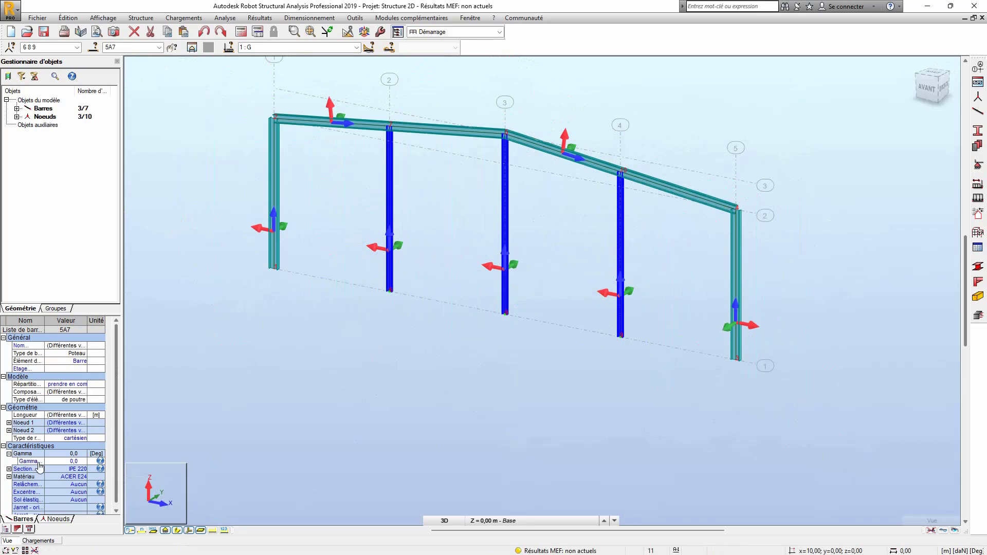
{"action": "left_click", "coordinate": [77, 461]}
{"action": "key", "text": "Return"}
{"action": "left_click", "coordinate": [522, 369]}
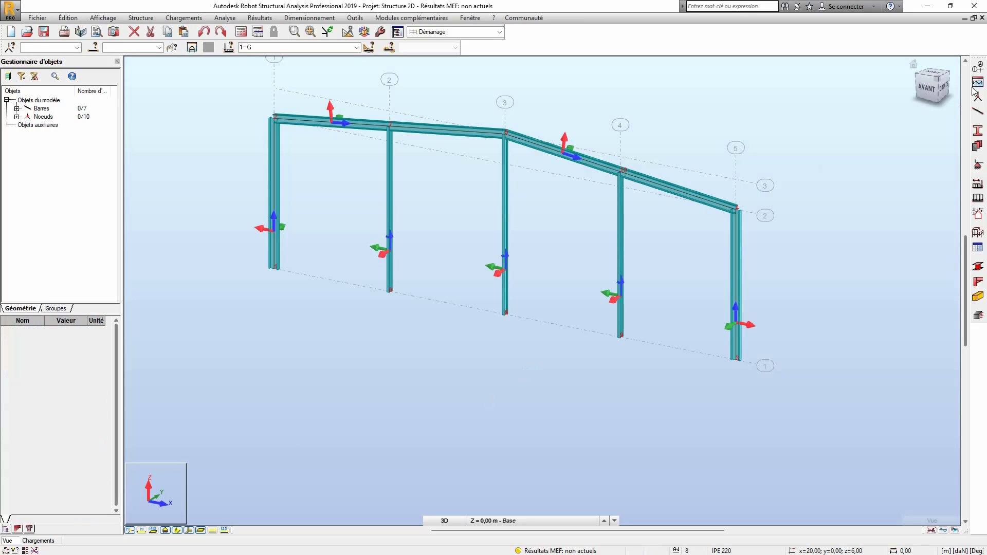
- Return the model to the front view (AVANT) and hide the bars' section shapes
{"action": "left_click", "coordinate": [936, 98]}
{"action": "left_click", "coordinate": [924, 88]}
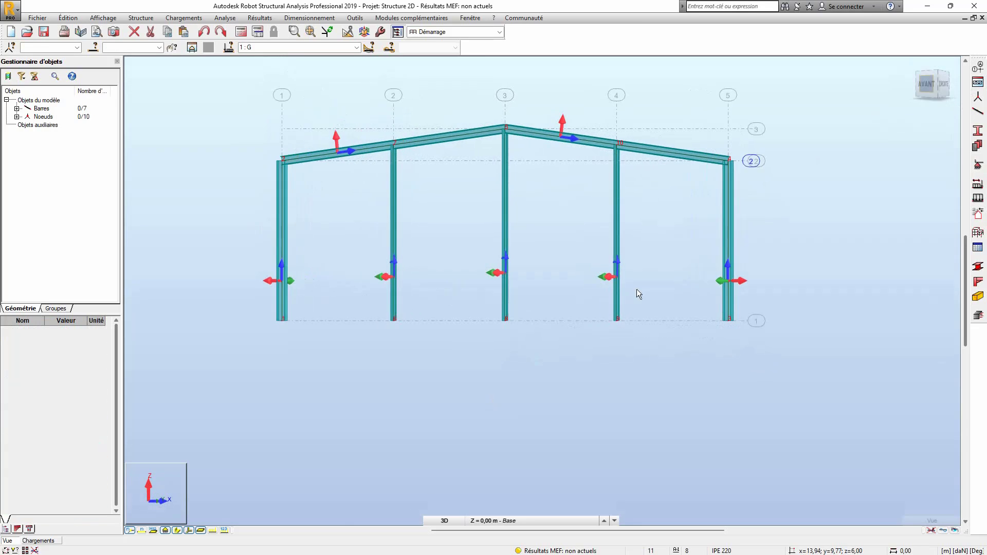
{"action": "scroll", "coordinate": [369, 239], "scroll_direction": "up", "scroll_amount": 2}
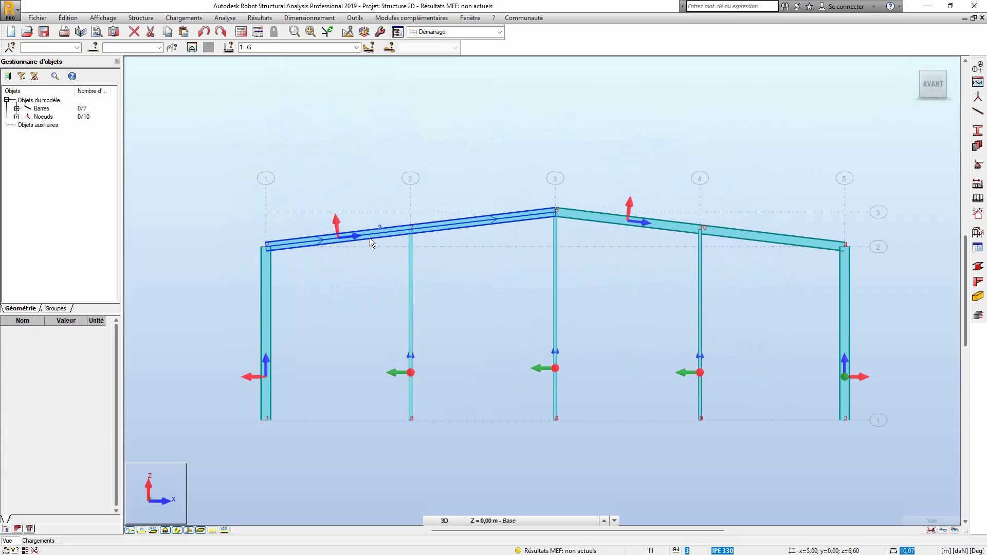
{"action": "scroll", "coordinate": [579, 315], "scroll_direction": "down", "scroll_amount": 2}
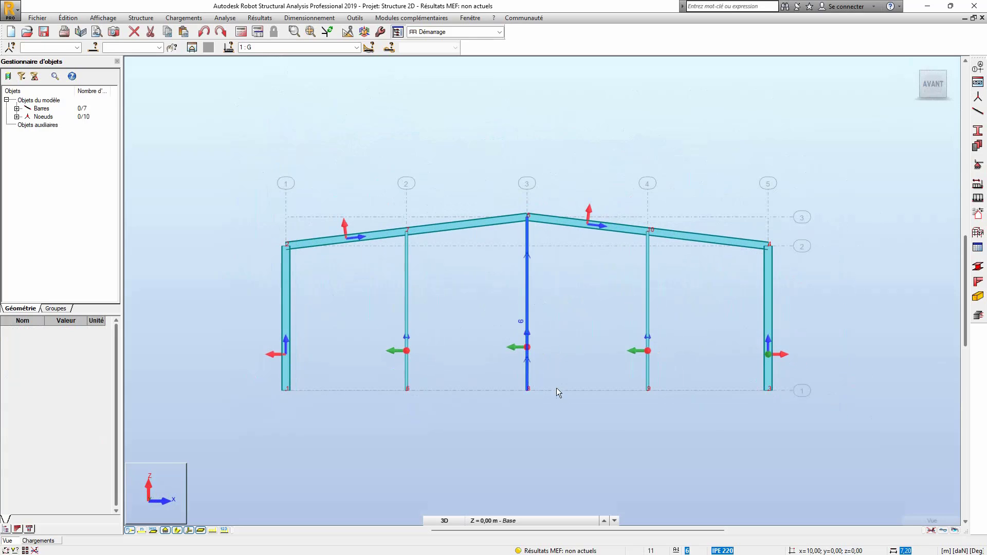
{"action": "key", "text": "alt+Tab"}
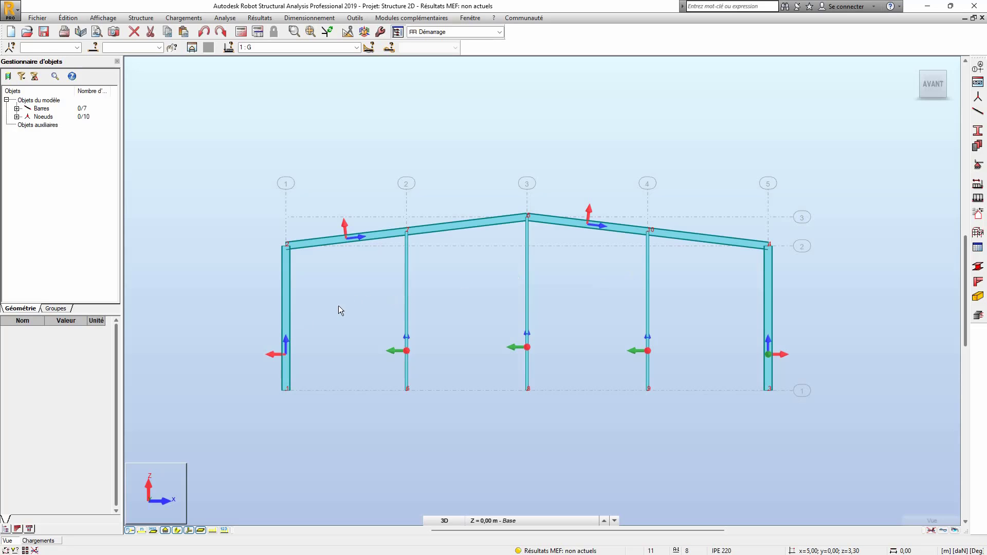
{"action": "left_click", "coordinate": [287, 353]}
{"action": "left_click", "coordinate": [329, 364]}
{"action": "left_click", "coordinate": [188, 530]}
{"action": "scroll", "coordinate": [300, 377], "scroll_direction": "up", "scroll_amount": 1}
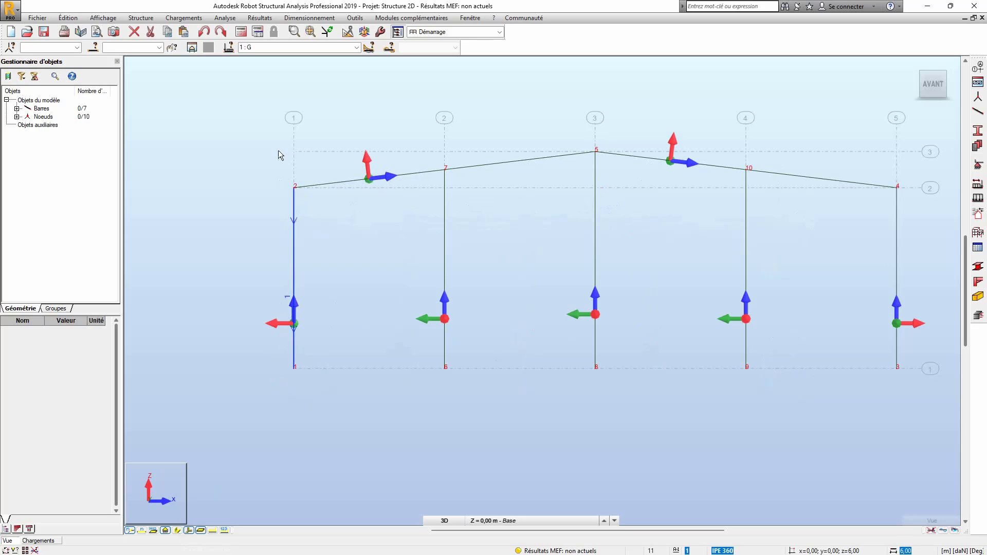
- Copy the base node of the column on axis 1 upward by a translation vector of 0; 0.3 m
{"action": "left_click", "coordinate": [348, 32]}
{"action": "left_click", "coordinate": [285, 70]}
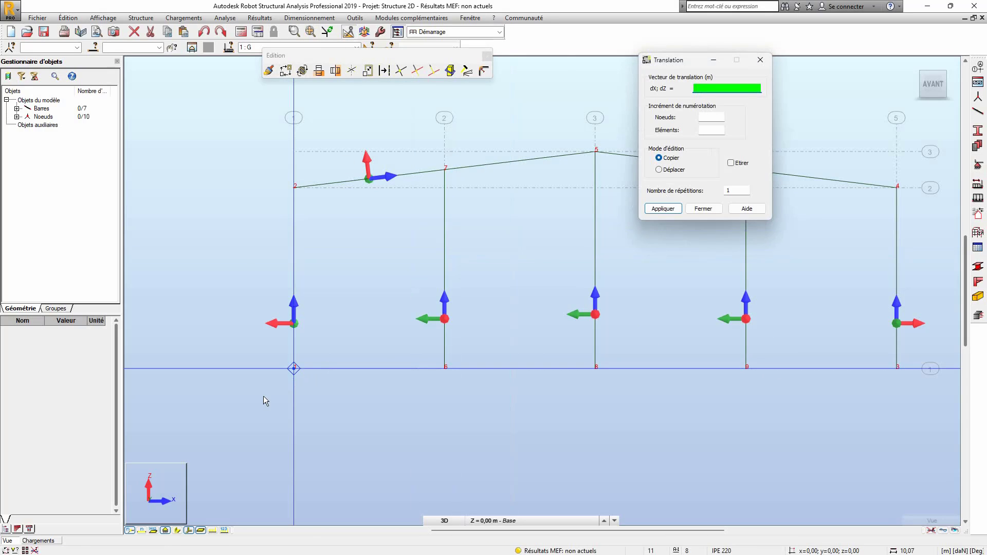
{"action": "right_click", "coordinate": [242, 399]}
{"action": "left_click", "coordinate": [232, 416]}
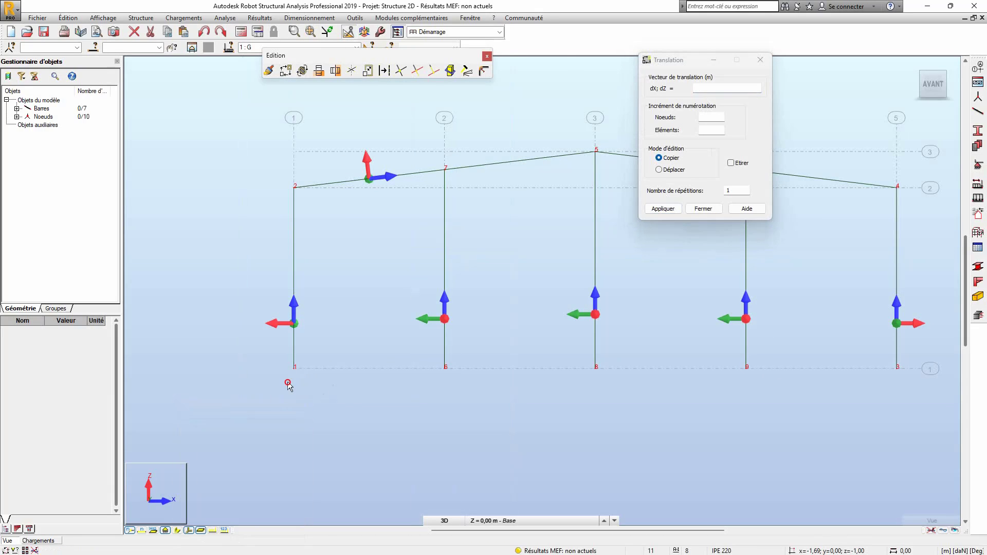
{"action": "left_click_drag", "start_coordinate": [274, 395], "coordinate": [331, 349]}
{"action": "left_click", "coordinate": [697, 88]}
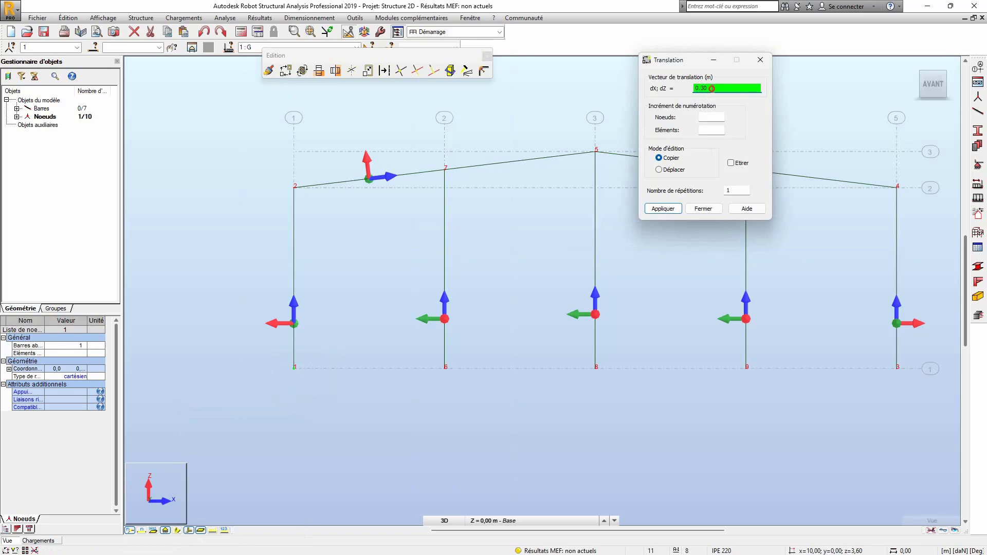
{"action": "left_click_drag", "start_coordinate": [711, 88], "coordinate": [683, 89]}
{"action": "type", "text": "0"}
{"action": "left_click", "coordinate": [662, 209]}
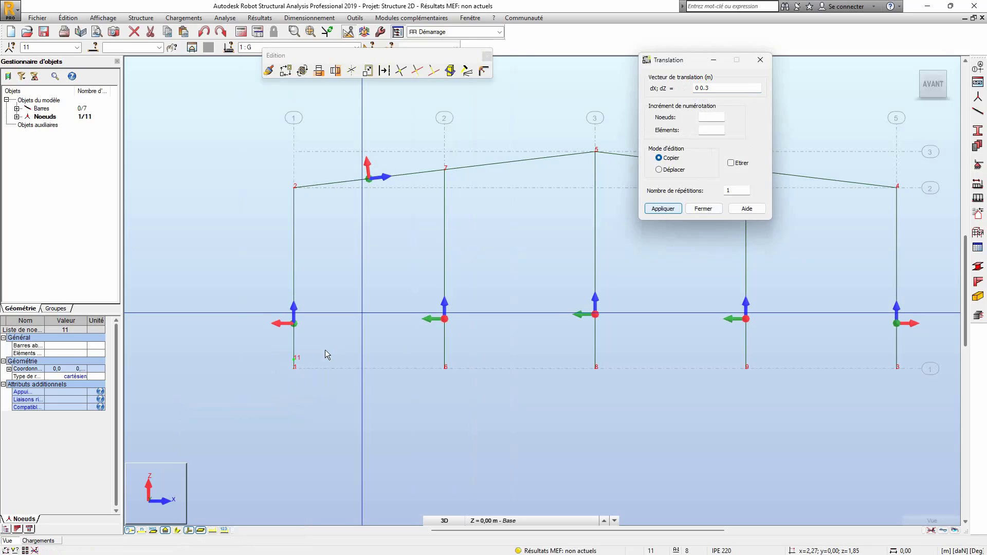
- Copy the new node up the axis 1 column by a vector of 0; 1.35 m to make four more equally spaced nodes
{"action": "double_click", "coordinate": [707, 89]}
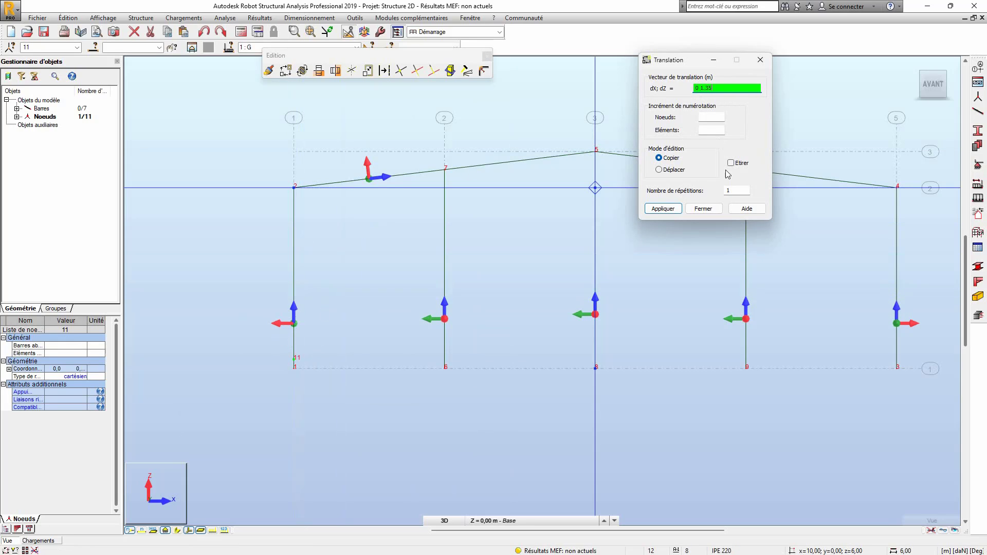
{"action": "double_click", "coordinate": [727, 190]}
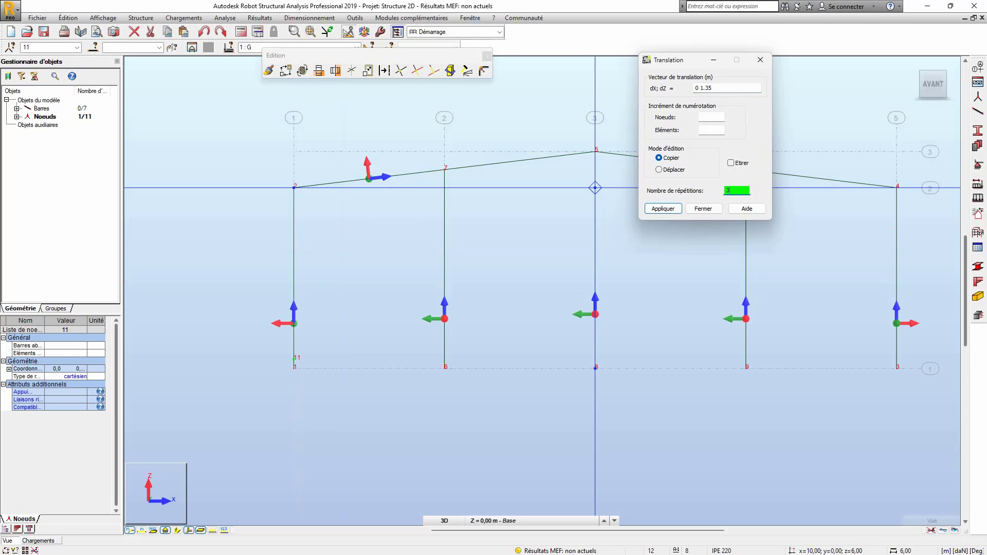
{"action": "left_click", "coordinate": [665, 208]}
{"action": "double_click", "coordinate": [730, 191]}
{"action": "left_click", "coordinate": [662, 209]}
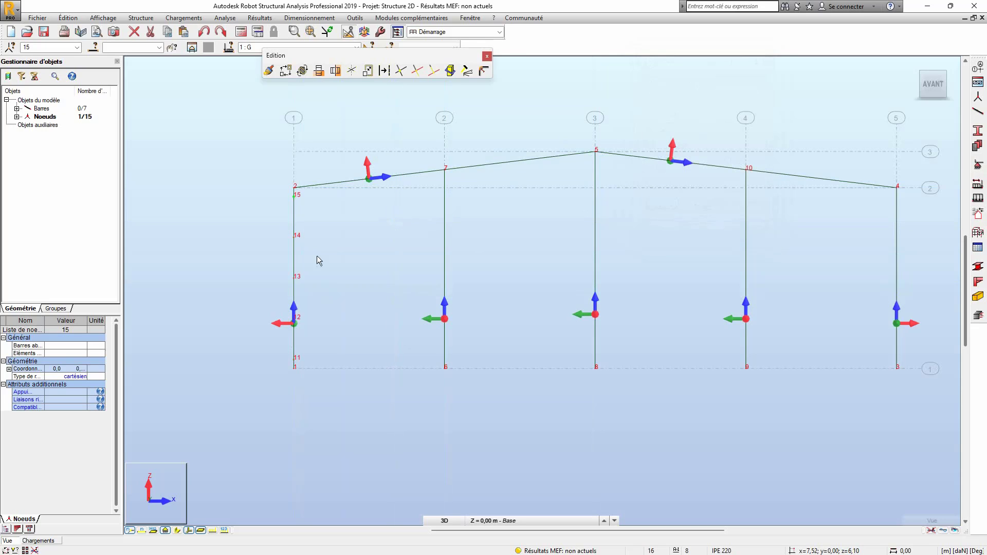
{"action": "left_click", "coordinate": [279, 326]}
{"action": "scroll", "coordinate": [279, 326], "scroll_direction": "up", "scroll_amount": 2}
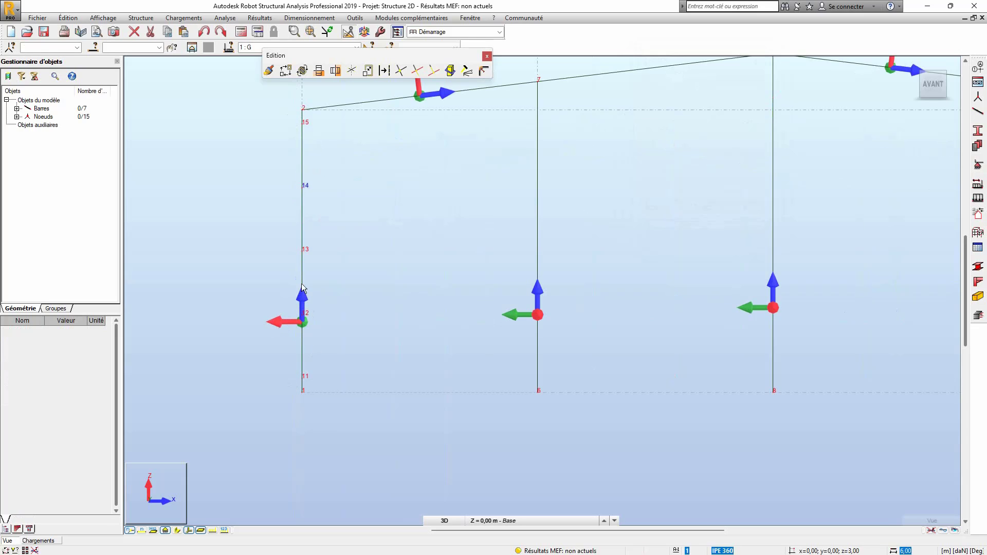
{"action": "scroll", "coordinate": [309, 262], "scroll_direction": "down", "scroll_amount": 2}
{"action": "middle_click_drag", "start_coordinate": [335, 291], "coordinate": [291, 286]}
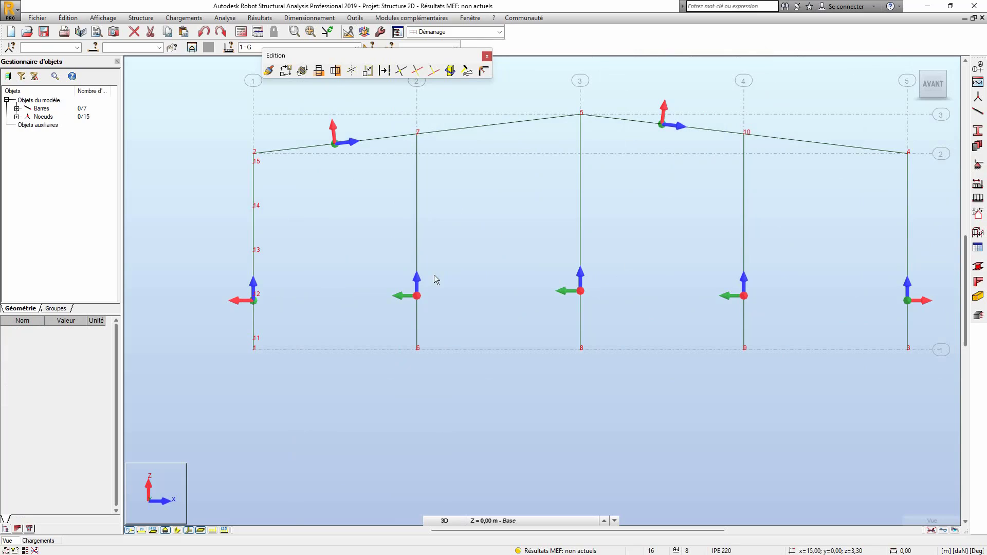
- Select the five new nodes along the axis 1 column and make UPN 120 the current section
{"action": "left_click_drag", "start_coordinate": [240, 341], "coordinate": [297, 158]}
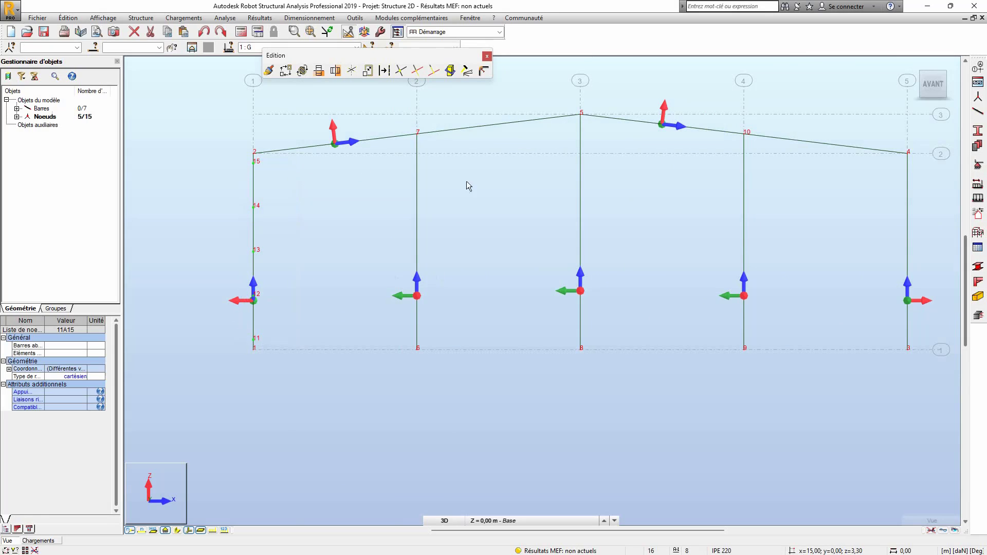
{"action": "left_click", "coordinate": [977, 130]}
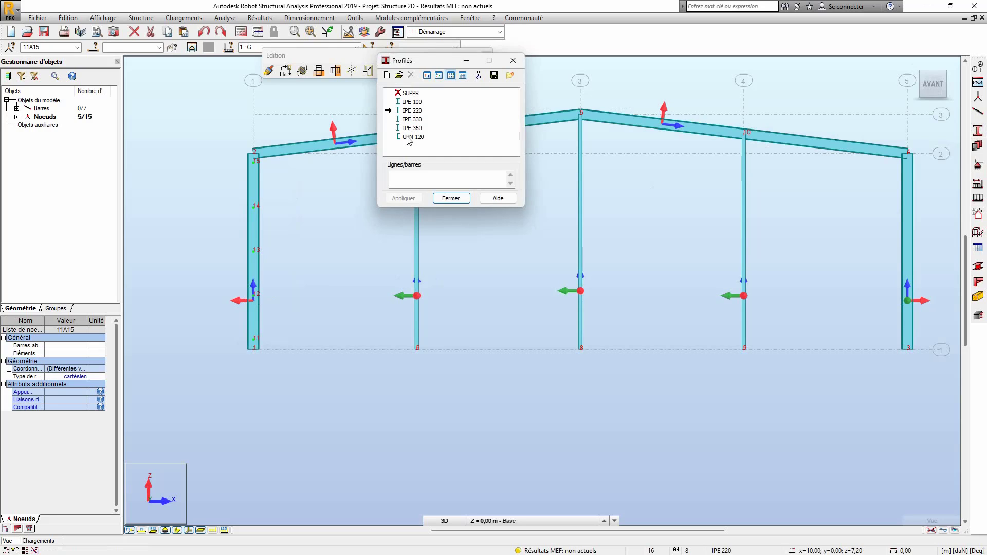
{"action": "left_click", "coordinate": [408, 138]}
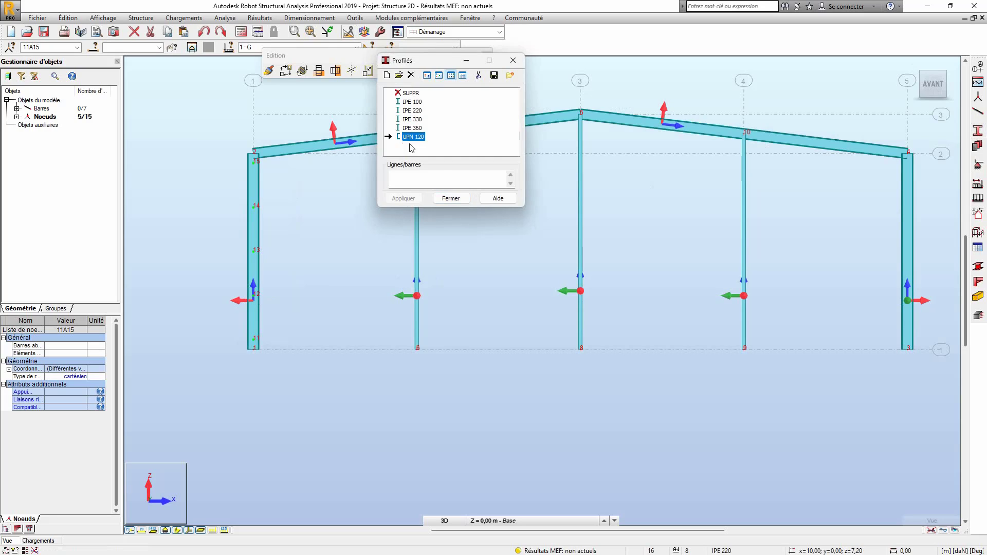
{"action": "left_click", "coordinate": [512, 62]}
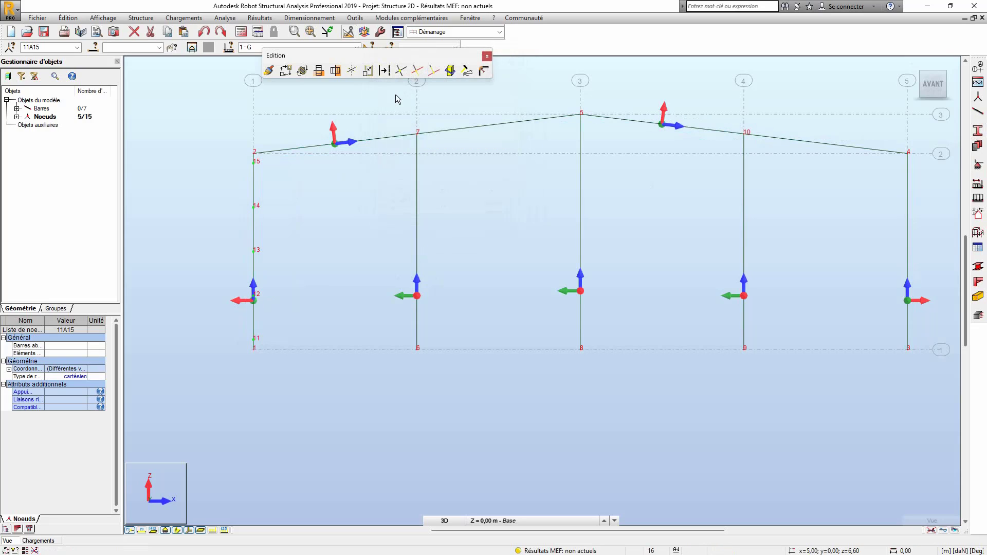
- Copy the selected nodes by a vector of 5; 0 m with stretching and 4 repetitions to generate the horizontal rails
{"action": "left_click", "coordinate": [285, 72]}
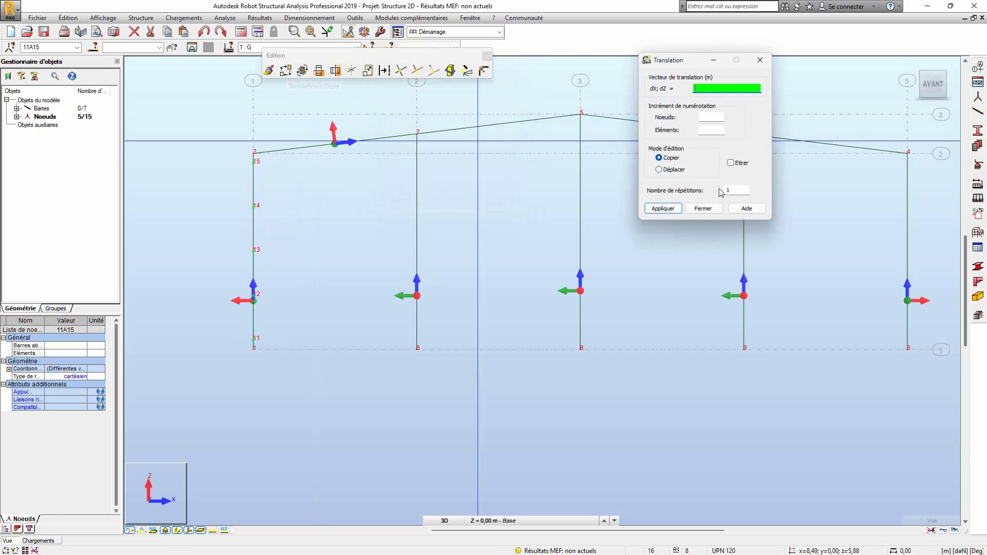
{"action": "left_click", "coordinate": [730, 163]}
{"action": "left_click", "coordinate": [705, 89]}
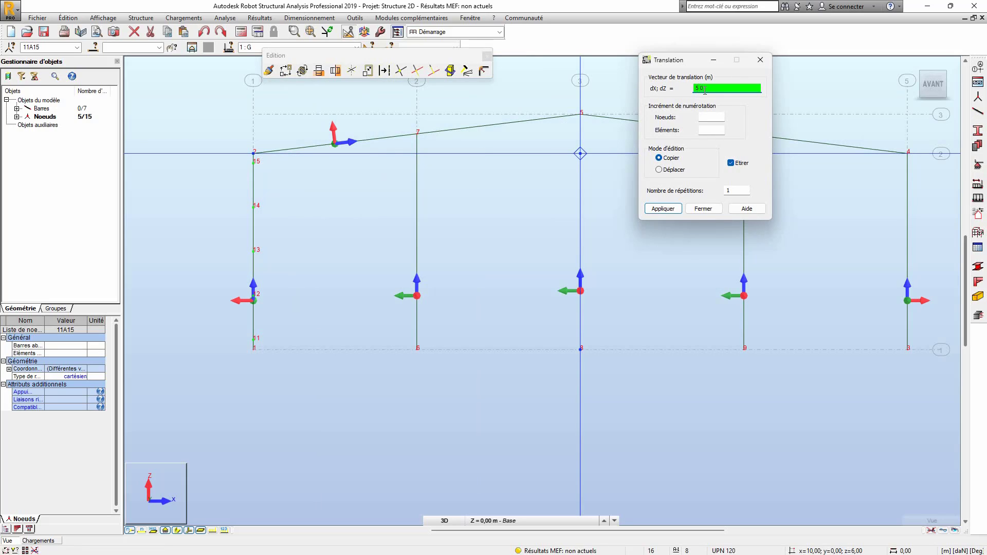
{"action": "left_click", "coordinate": [735, 190]}
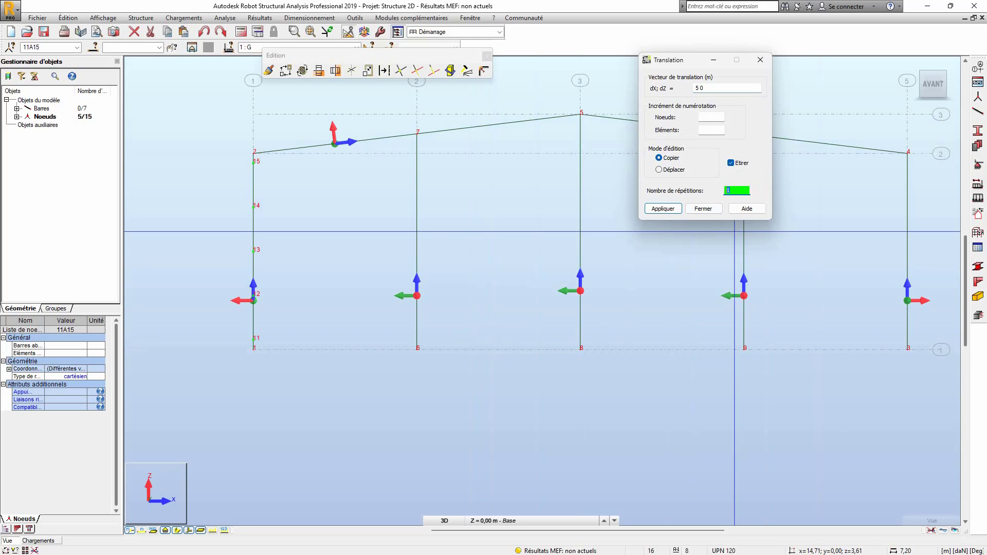
{"action": "type", "text": "4"}
{"action": "left_click", "coordinate": [662, 208]}
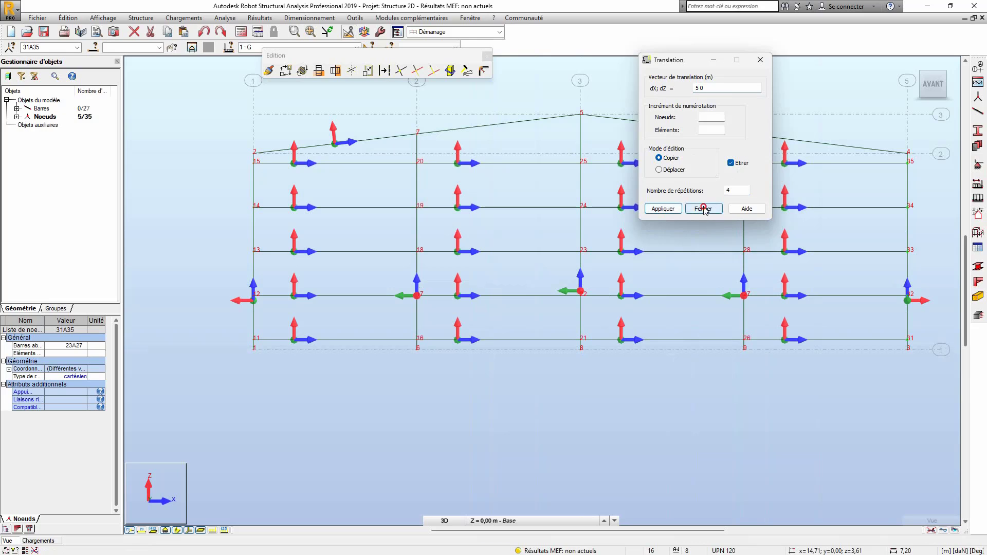
{"action": "left_click", "coordinate": [703, 208]}
- Examine the orientation of the horizontal rails in a 3D view with the section shapes displayed
{"action": "middle_click_drag", "start_coordinate": [802, 105], "coordinate": [535, 343], "text": "shift"}
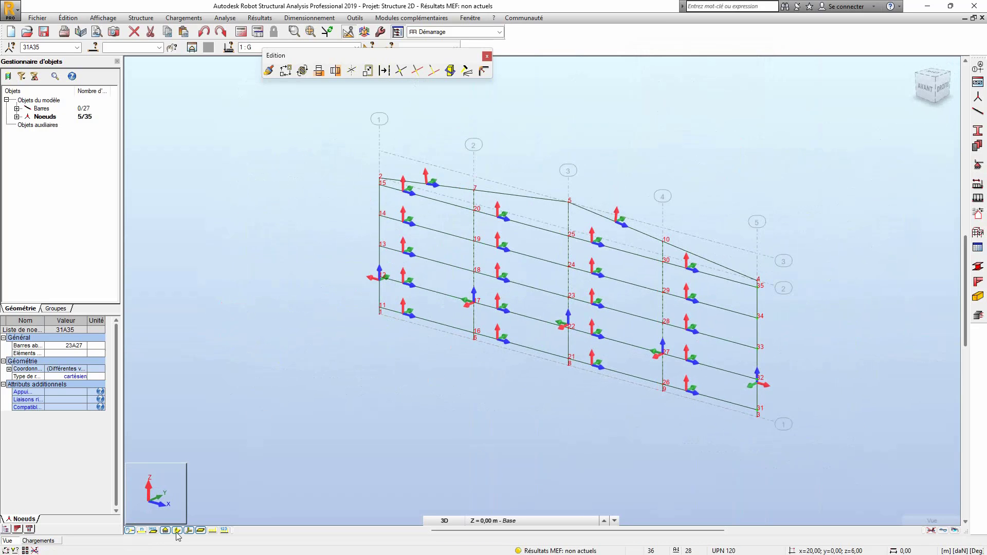
{"action": "middle_click_drag", "start_coordinate": [459, 332], "coordinate": [349, 312]}
{"action": "scroll", "coordinate": [488, 284], "scroll_direction": "up", "scroll_amount": 3}
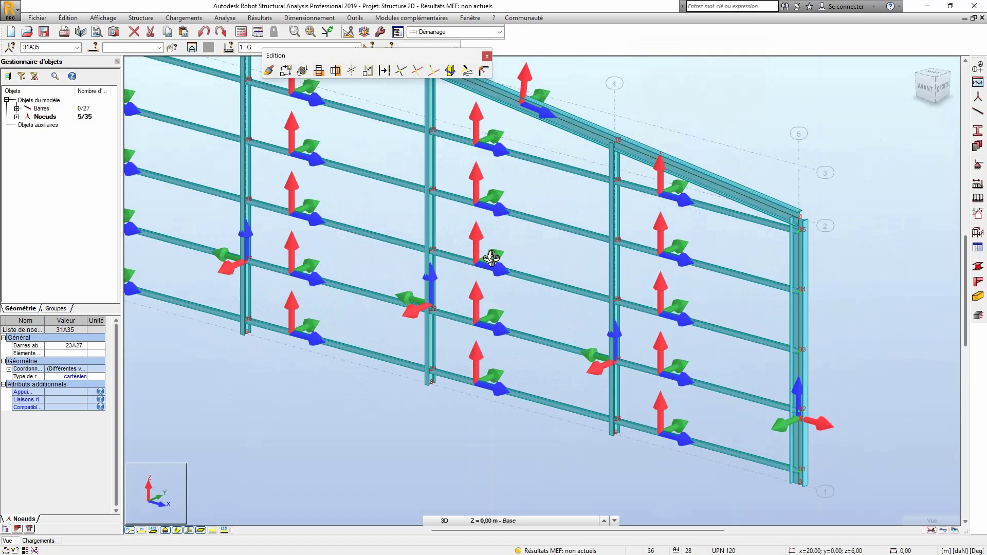
{"action": "scroll", "coordinate": [492, 251], "scroll_direction": "down", "scroll_amount": 2}
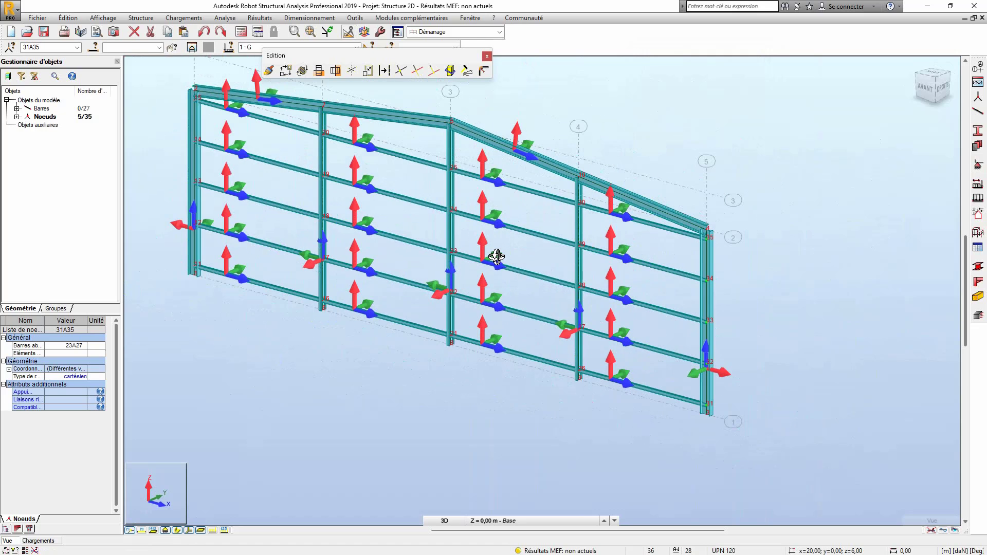
{"action": "scroll", "coordinate": [482, 258], "scroll_direction": "up", "scroll_amount": 5}
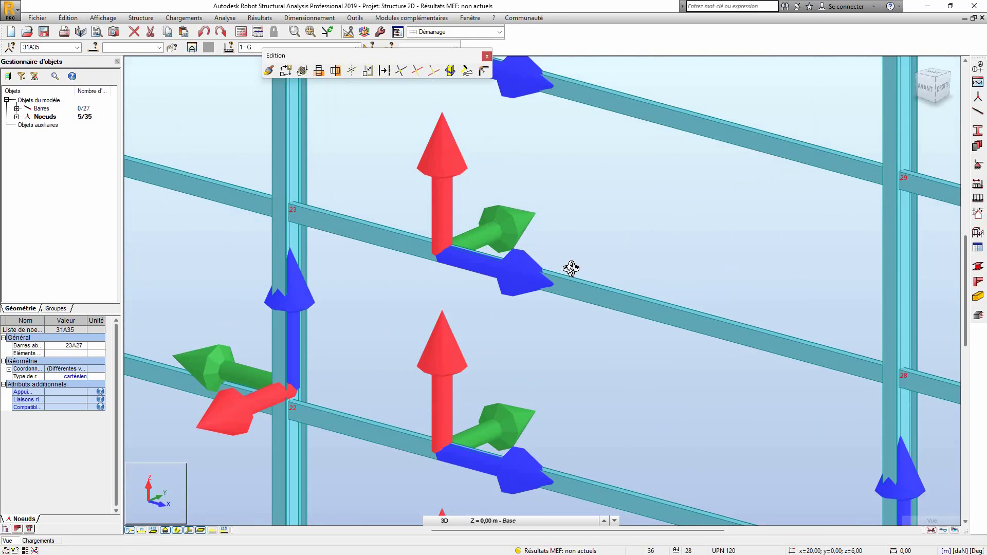
{"action": "scroll", "coordinate": [565, 268], "scroll_direction": "down", "scroll_amount": 1}
{"action": "scroll", "coordinate": [534, 253], "scroll_direction": "down", "scroll_amount": 3}
{"action": "scroll", "coordinate": [515, 249], "scroll_direction": "up", "scroll_amount": 2}
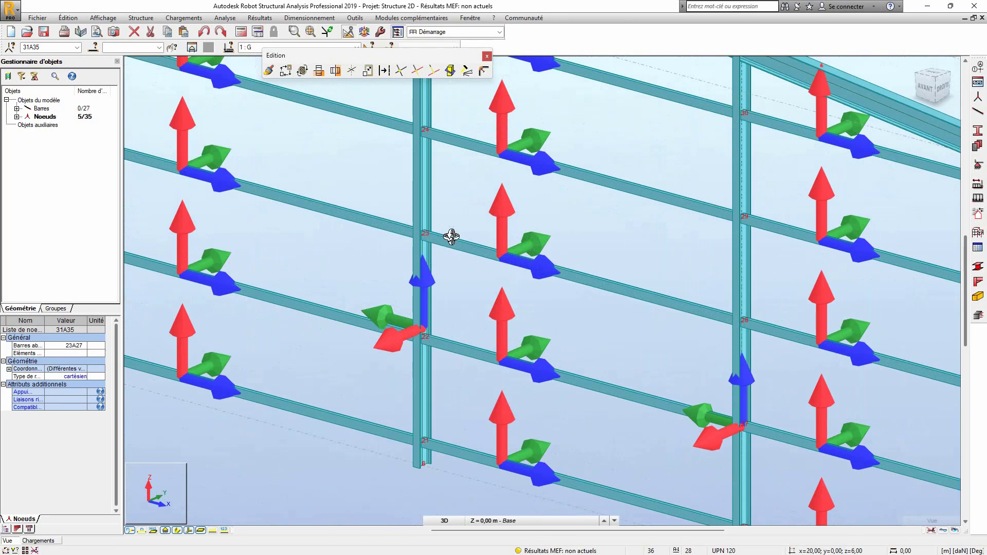
{"action": "scroll", "coordinate": [591, 263], "scroll_direction": "down", "scroll_amount": 3}
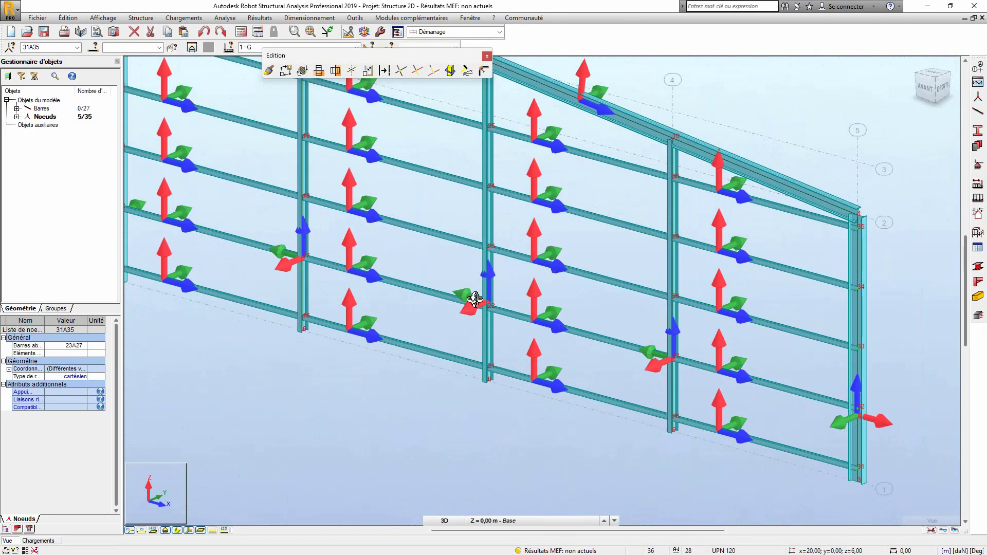
{"action": "scroll", "coordinate": [591, 312], "scroll_direction": "down", "scroll_amount": 1}
{"action": "scroll", "coordinate": [536, 320], "scroll_direction": "down", "scroll_amount": 1}
{"action": "scroll", "coordinate": [573, 309], "scroll_direction": "up", "scroll_amount": 2}
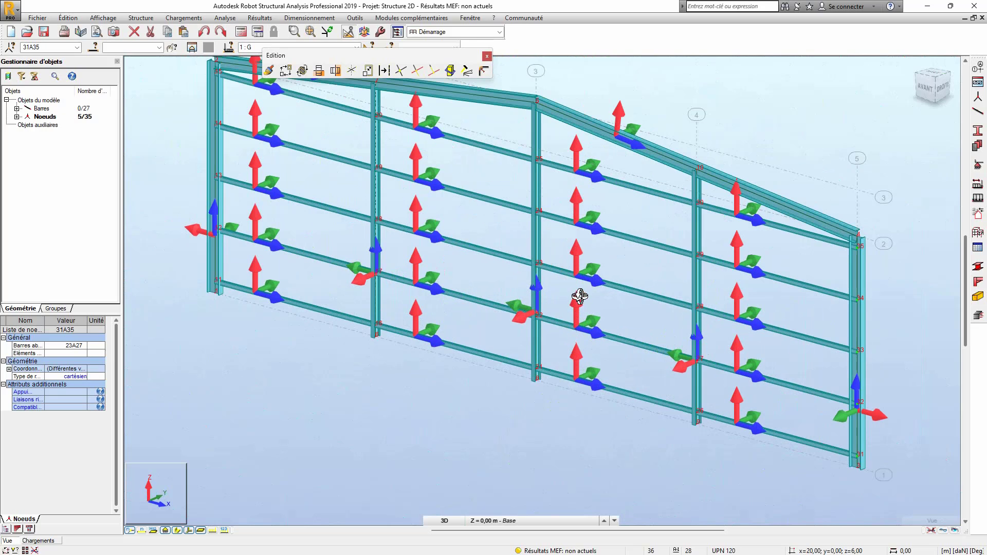
- Select all bars similar to one UPN 120 rail and set their Gamma angle to 90 degrees
{"action": "right_click", "coordinate": [462, 275]}
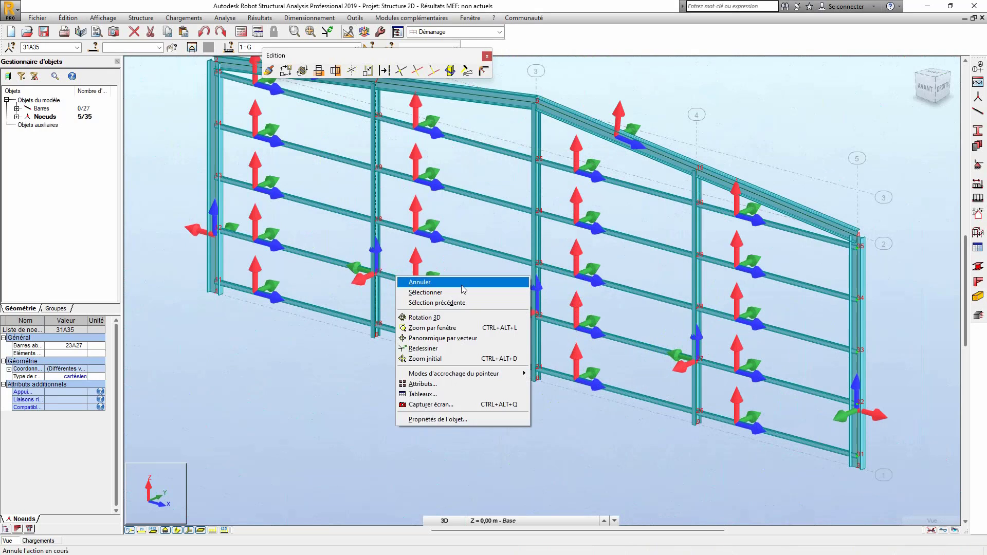
{"action": "left_click", "coordinate": [478, 293]}
{"action": "left_click", "coordinate": [478, 296]}
{"action": "right_click", "coordinate": [478, 296]}
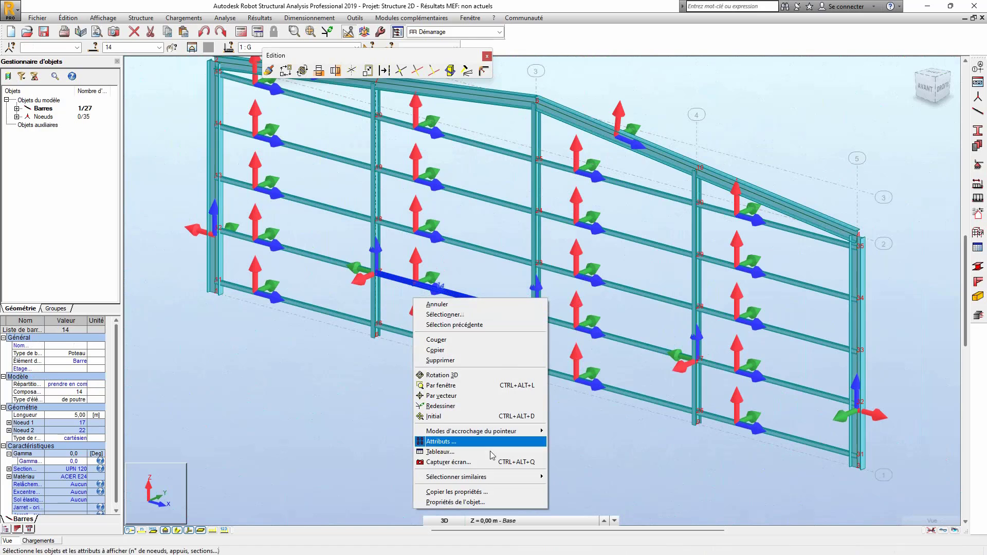
{"action": "mouse_move", "coordinate": [483, 477]}
{"action": "left_click", "coordinate": [591, 487]}
{"action": "scroll", "coordinate": [513, 391], "scroll_direction": "down", "scroll_amount": 1}
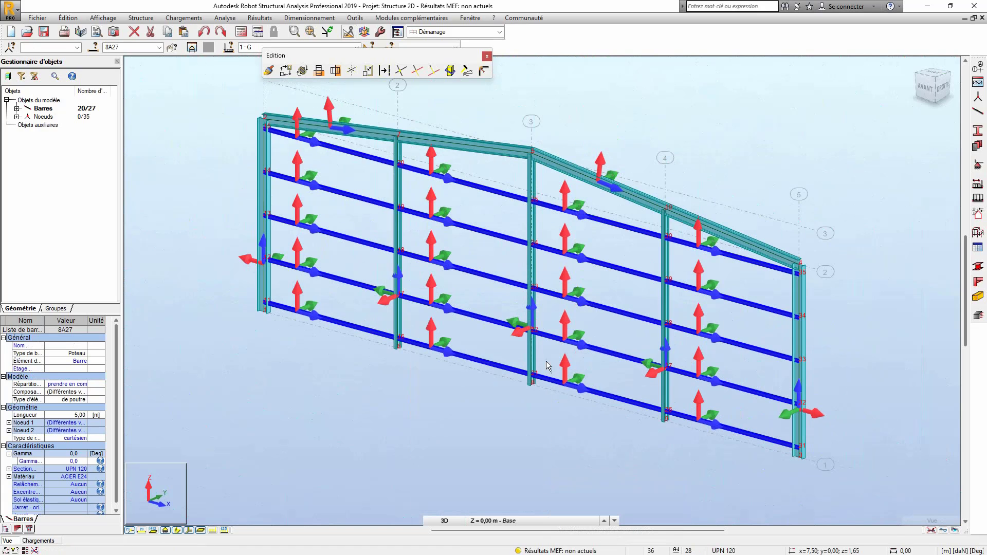
{"action": "double_click", "coordinate": [77, 461]}
{"action": "type", "text": "9"}
{"action": "key", "text": "Return"}
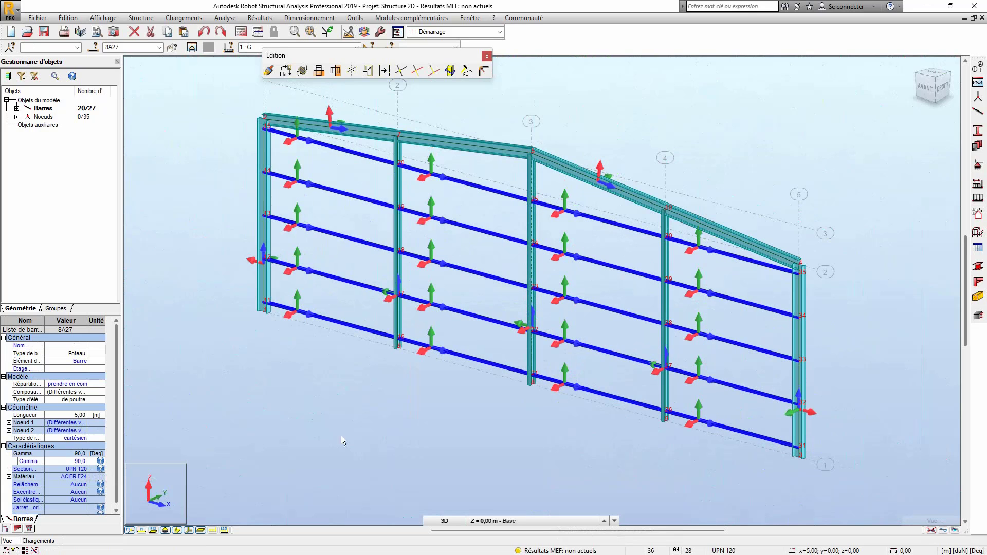
{"action": "left_click", "coordinate": [361, 423]}
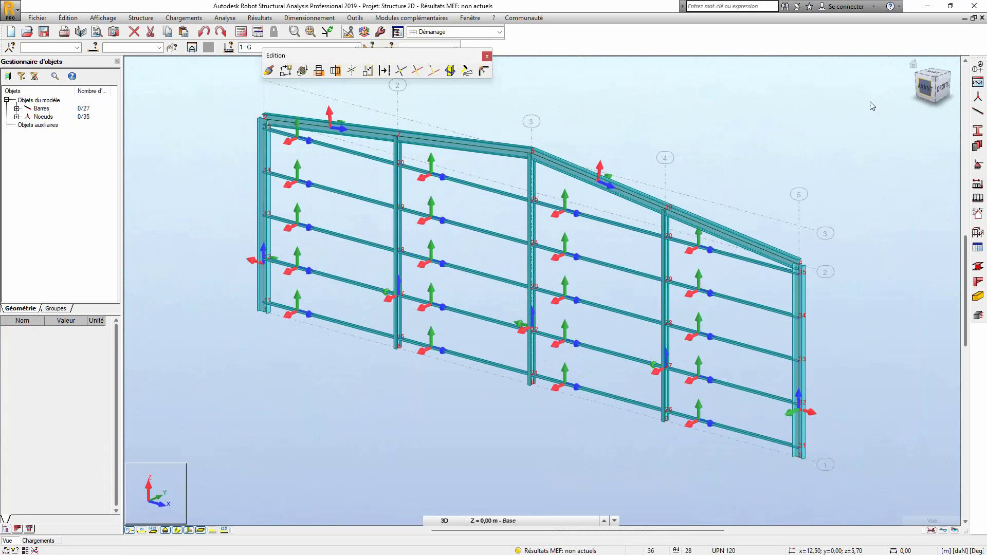
- Set the model to the front view (AVANT) and hide the bars' section shapes
{"action": "left_click", "coordinate": [924, 87]}
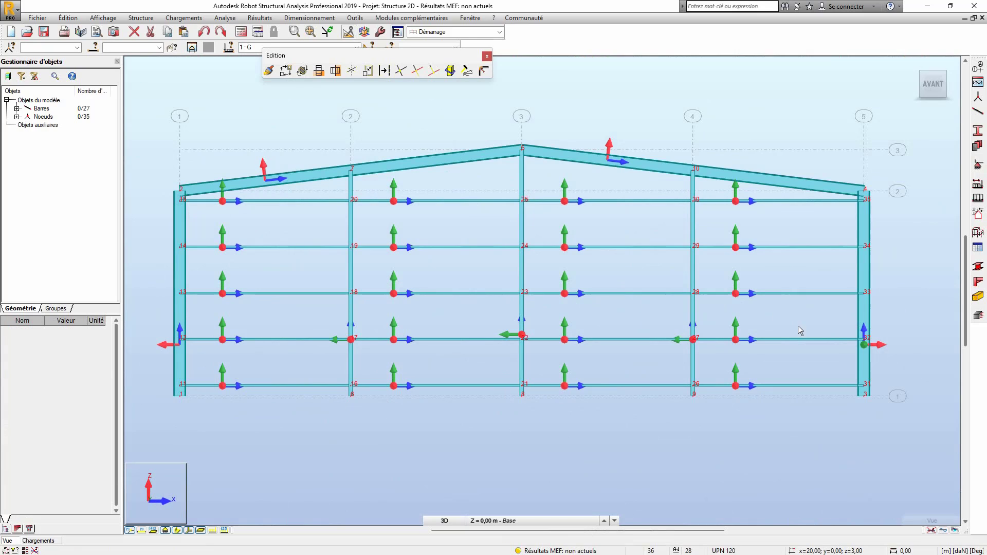
{"action": "middle_click_drag", "start_coordinate": [540, 370], "coordinate": [535, 353]}
{"action": "scroll", "coordinate": [411, 294], "scroll_direction": "down", "scroll_amount": 2}
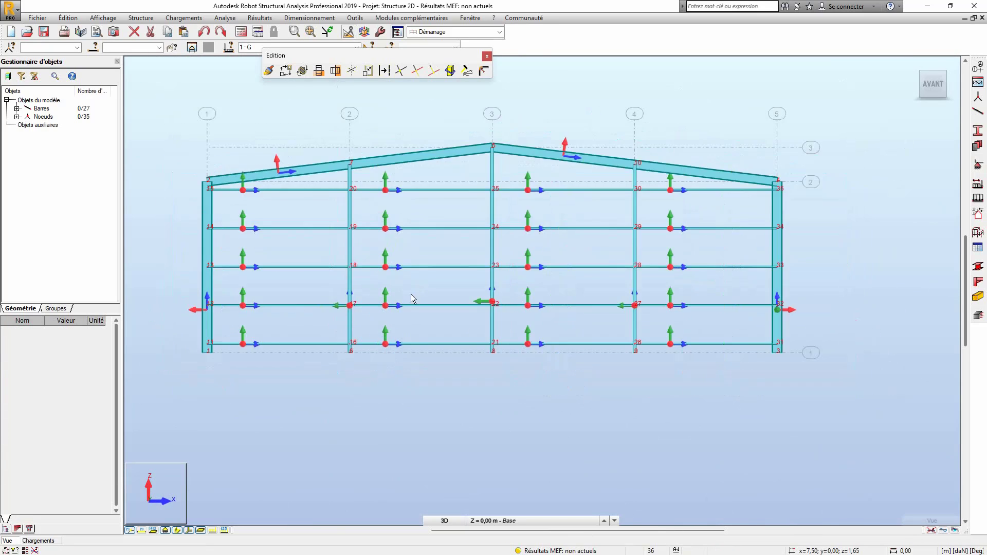
{"action": "middle_click_drag", "start_coordinate": [388, 327], "coordinate": [430, 333]}
{"action": "middle_click_drag", "start_coordinate": [435, 378], "coordinate": [449, 383]}
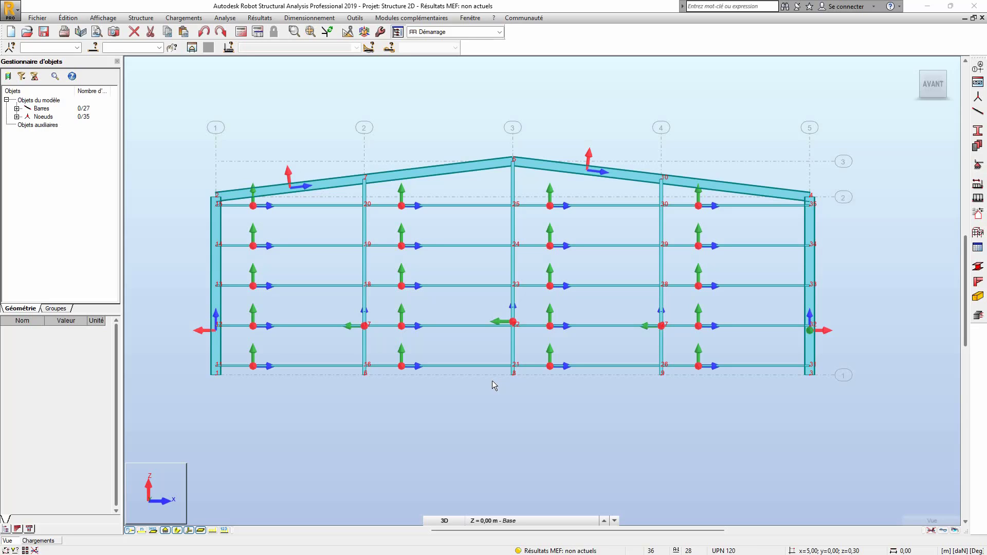
{"action": "scroll", "coordinate": [526, 384], "scroll_direction": "down", "scroll_amount": 1}
{"action": "scroll", "coordinate": [529, 383], "scroll_direction": "up", "scroll_amount": 1}
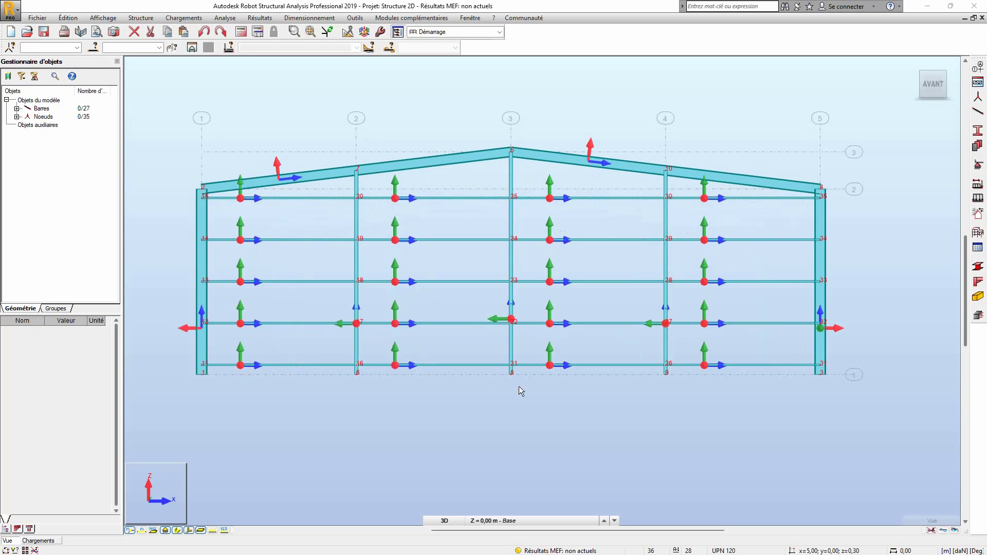
{"action": "scroll", "coordinate": [519, 350], "scroll_direction": "down", "scroll_amount": 1}
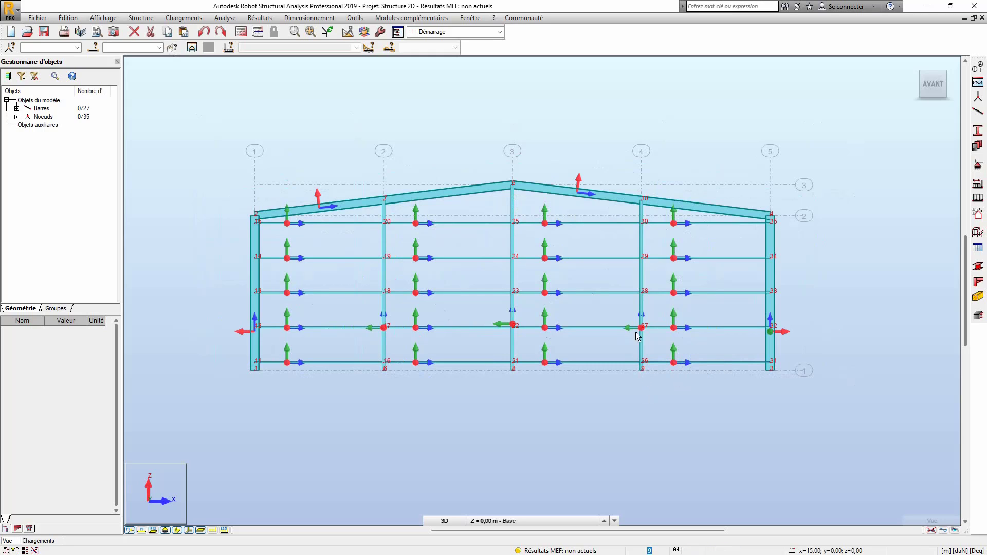
{"action": "left_click", "coordinate": [165, 529]}
{"action": "middle_click_drag", "start_coordinate": [425, 401], "coordinate": [390, 396]}
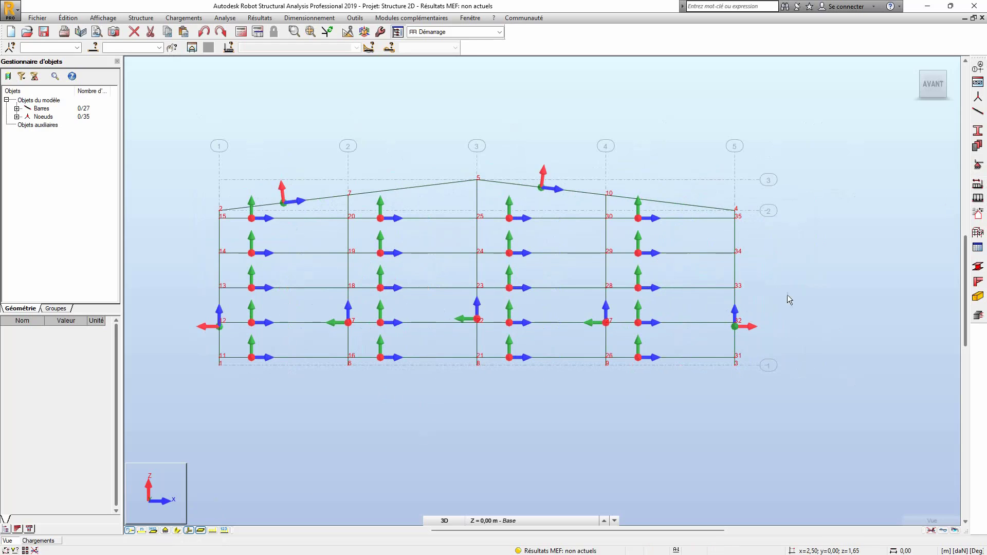
- Assign fixed supports (Encastrement) to the two outer column bases and pinned supports (Rotule) to the three intermediate column bases
{"action": "left_click", "coordinate": [977, 165]}
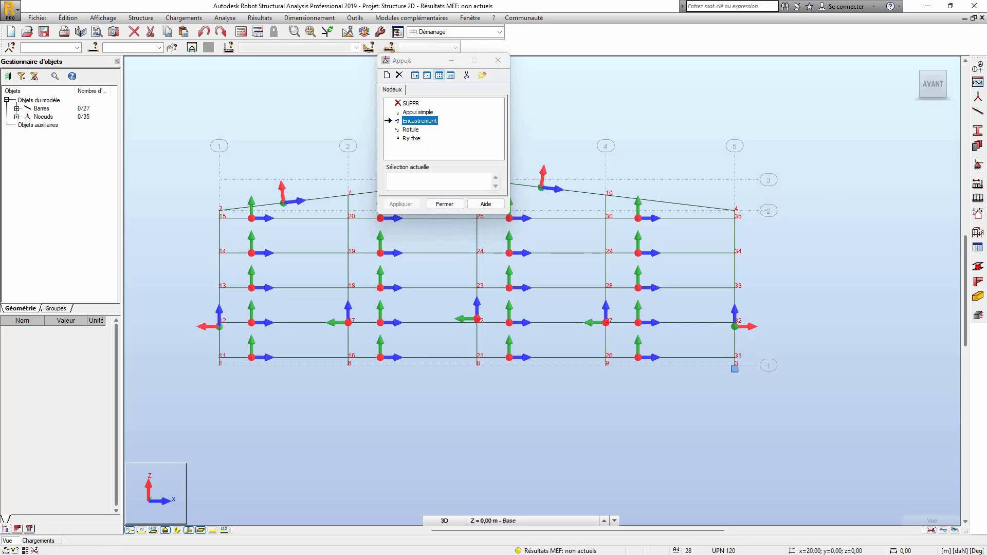
{"action": "left_click", "coordinate": [219, 364]}
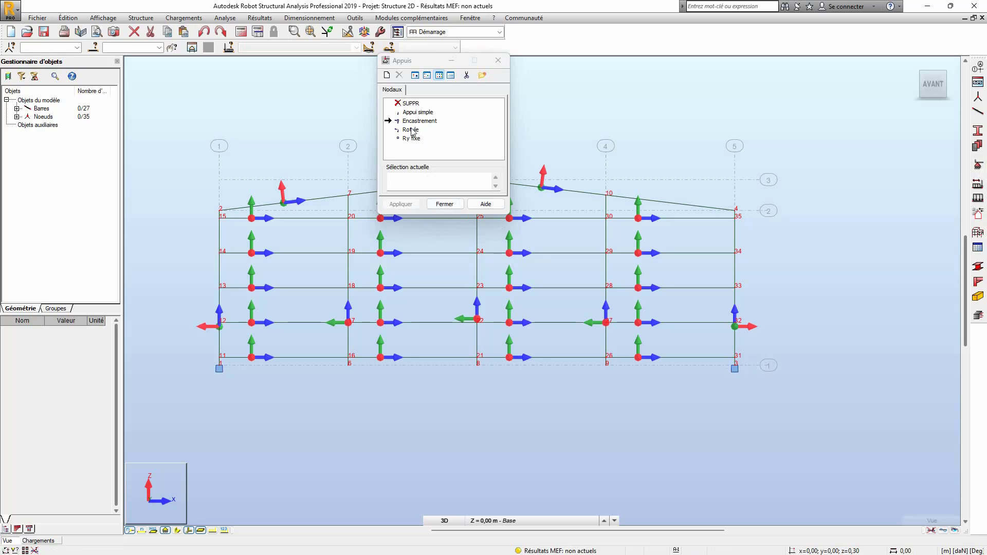
{"action": "left_click", "coordinate": [410, 129]}
{"action": "left_click", "coordinate": [348, 365]}
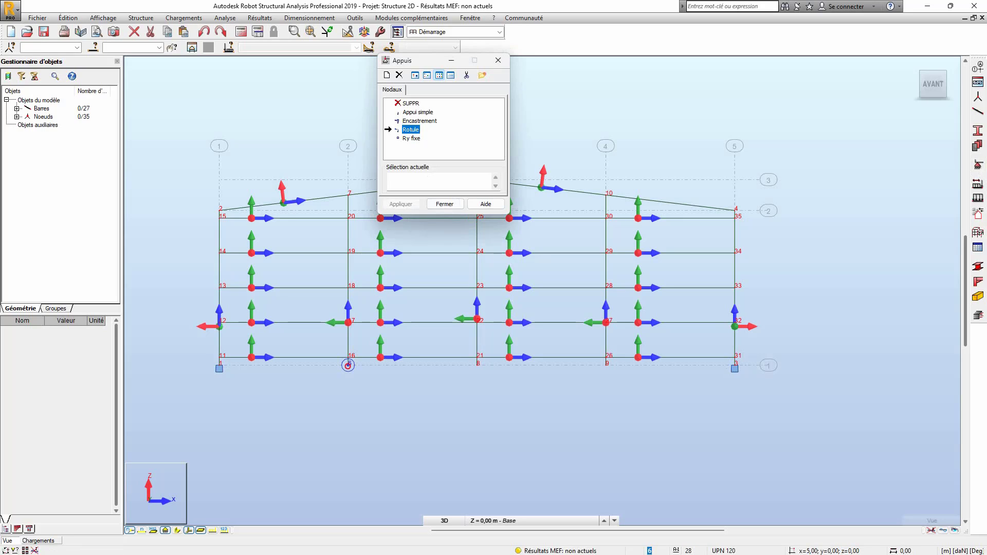
{"action": "left_click", "coordinate": [477, 364]}
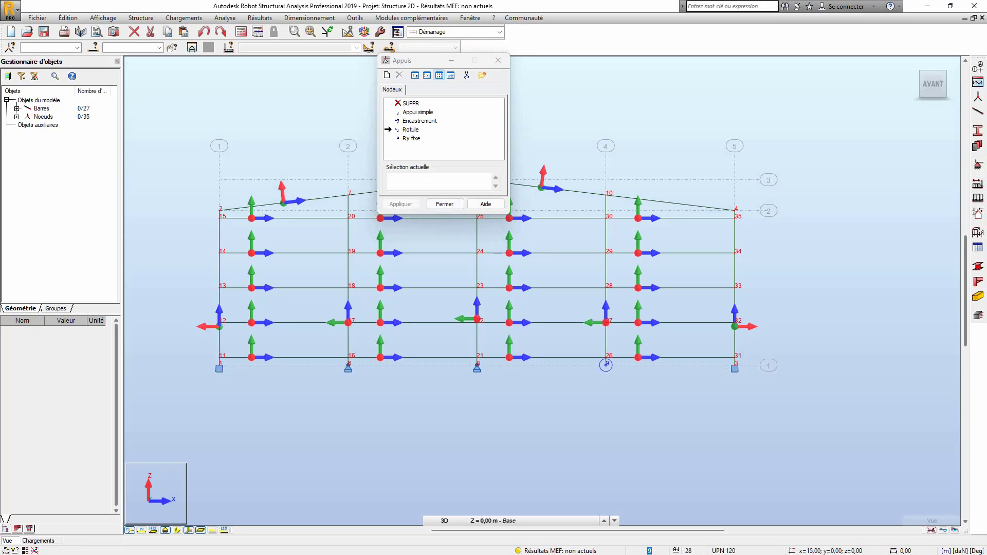
{"action": "left_click", "coordinate": [605, 365]}
{"action": "left_click", "coordinate": [498, 60]}
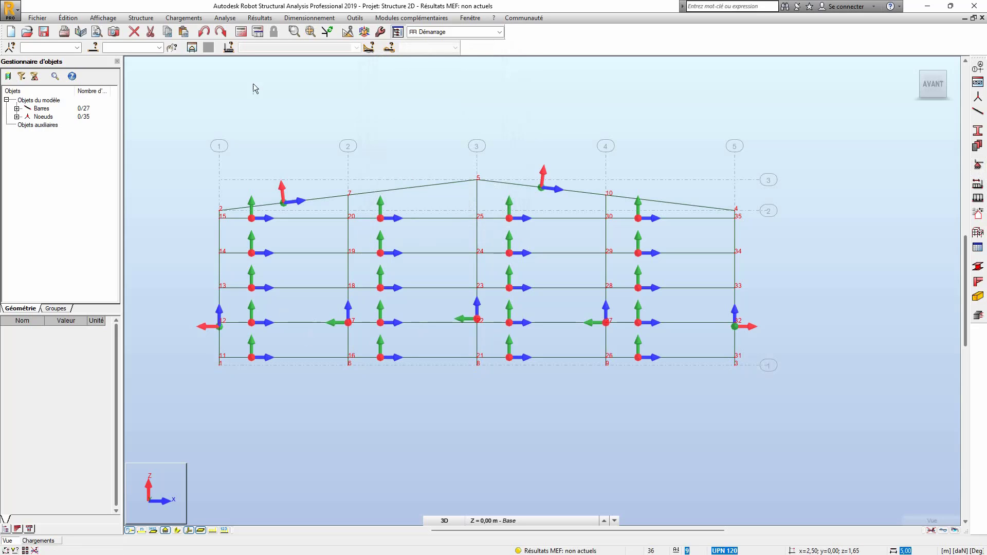
- Select all bars similar to one UPN 120 rail and assign them the ART-ART release
{"action": "left_click", "coordinate": [135, 19]}
{"action": "left_click", "coordinate": [155, 181]}
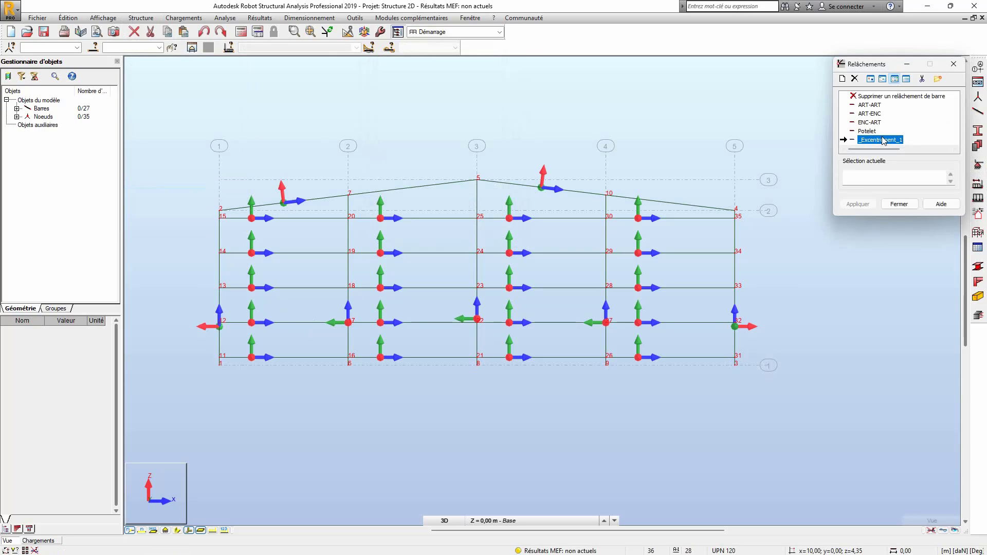
{"action": "left_click", "coordinate": [867, 105]}
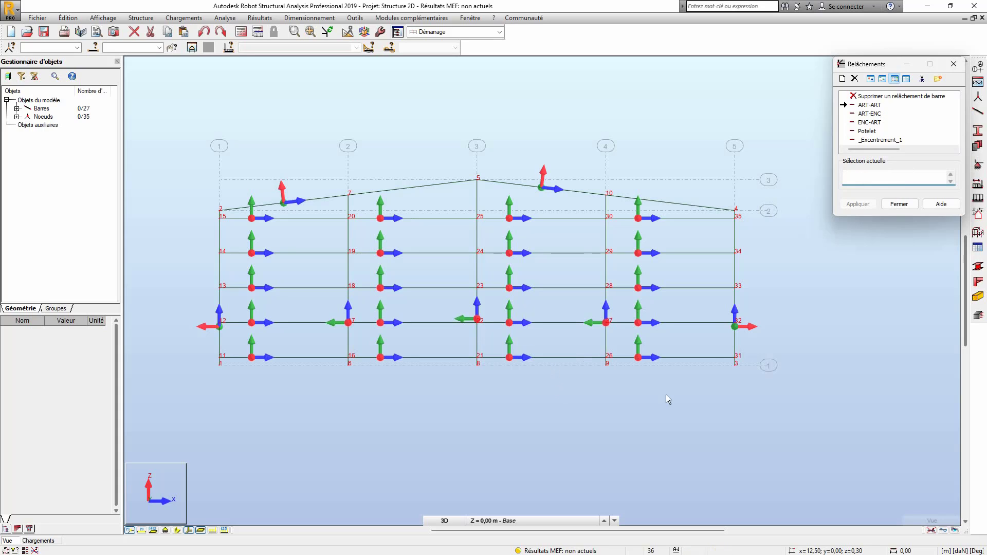
{"action": "left_click", "coordinate": [692, 358]}
{"action": "right_click", "coordinate": [692, 360]}
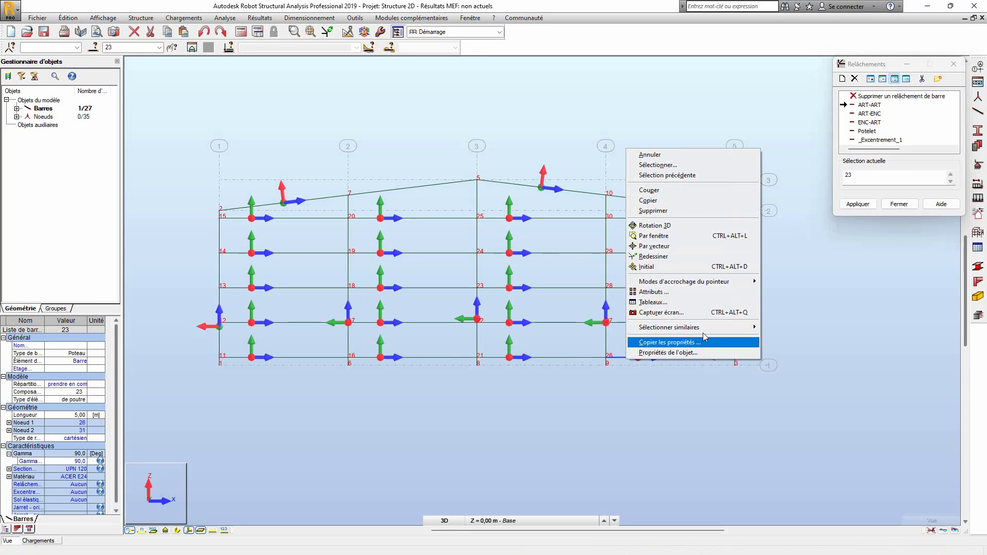
{"action": "mouse_move", "coordinate": [702, 331]}
{"action": "left_click", "coordinate": [807, 338]}
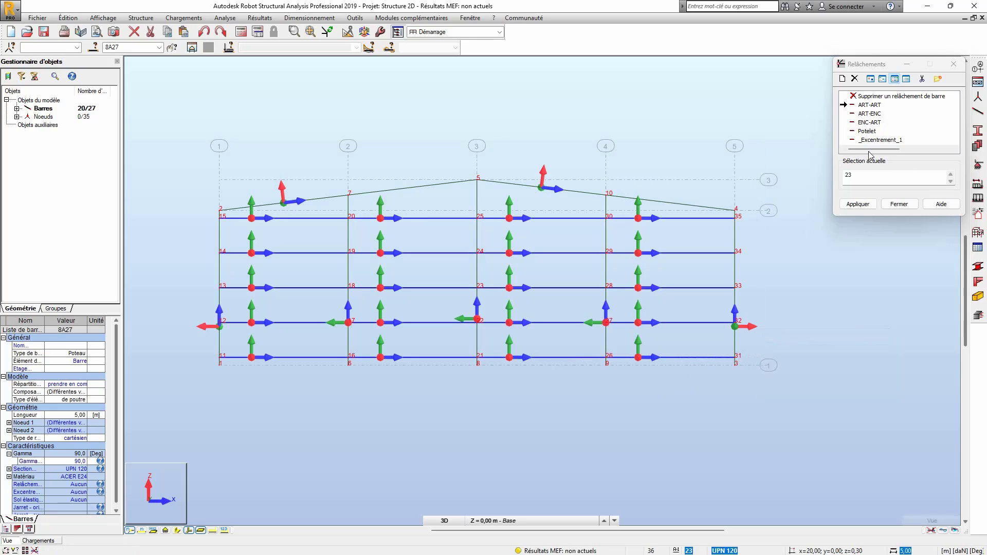
{"action": "left_click", "coordinate": [867, 174]}
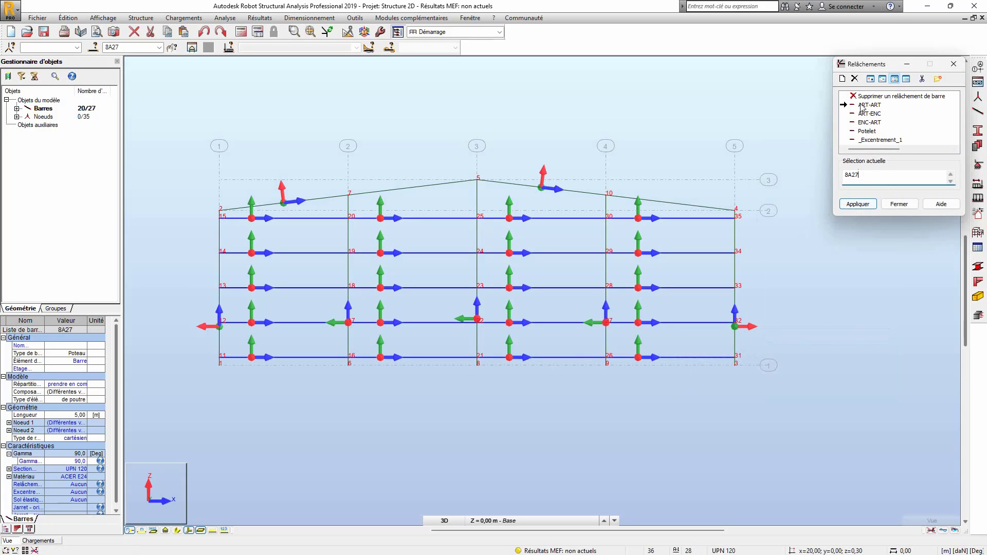
{"action": "left_click", "coordinate": [859, 204]}
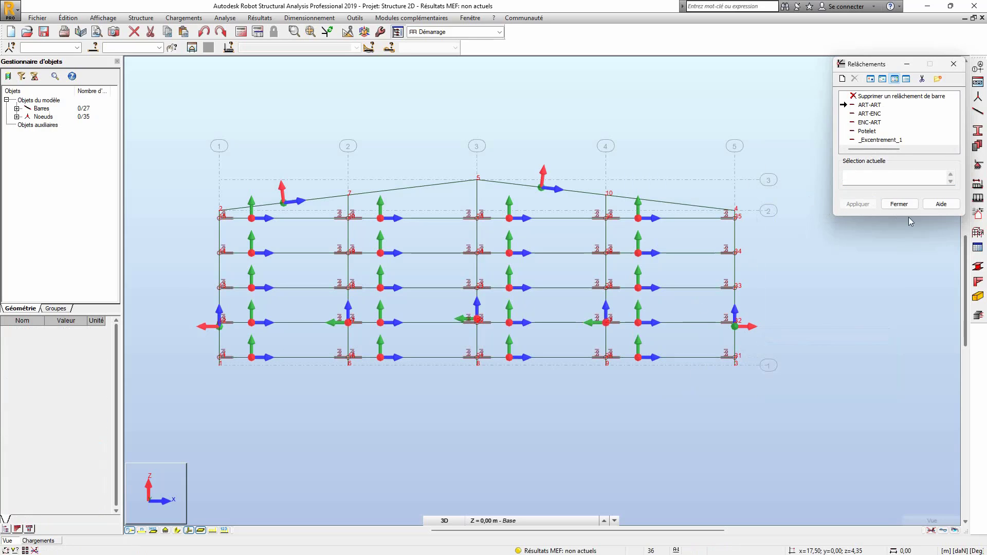
{"action": "left_click", "coordinate": [899, 204]}
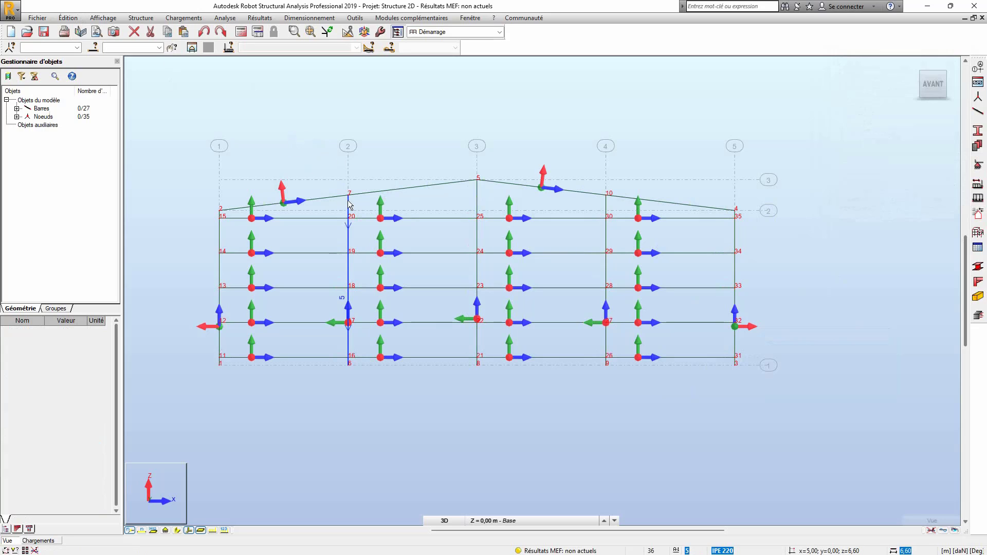
- Assign the Potelet release, with Ry released at the origin, to the three intermediate posts at their rafter ends
{"action": "left_click", "coordinate": [141, 17]}
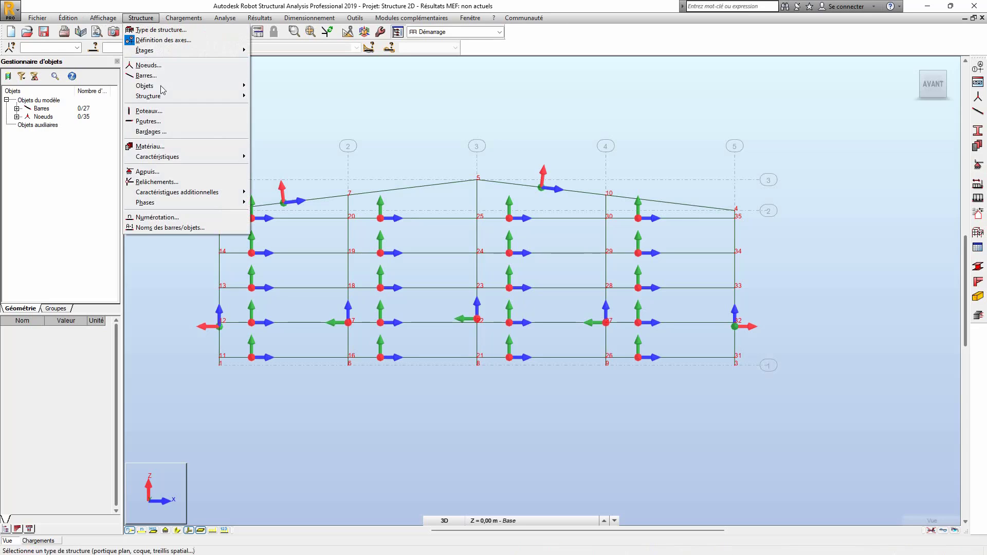
{"action": "left_click", "coordinate": [159, 182]}
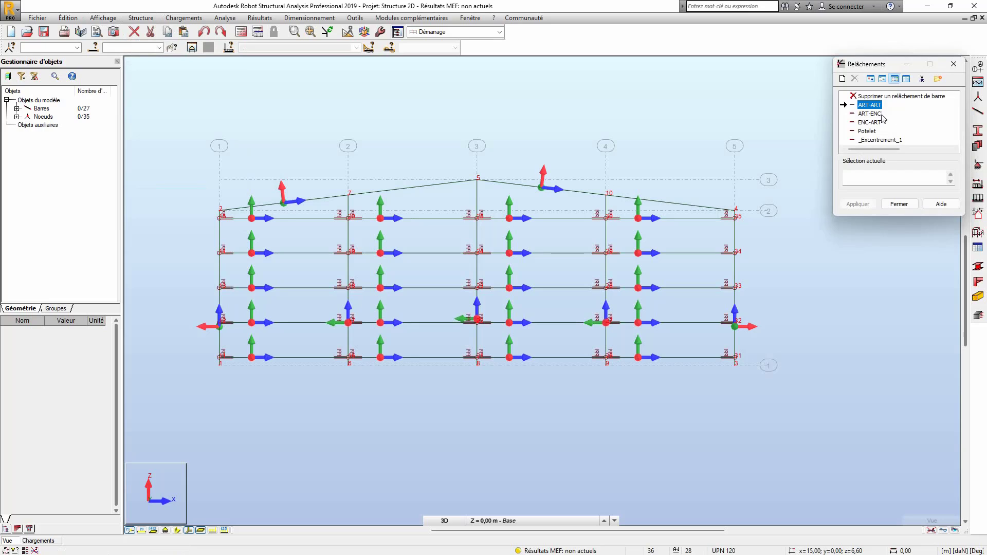
{"action": "double_click", "coordinate": [867, 131]}
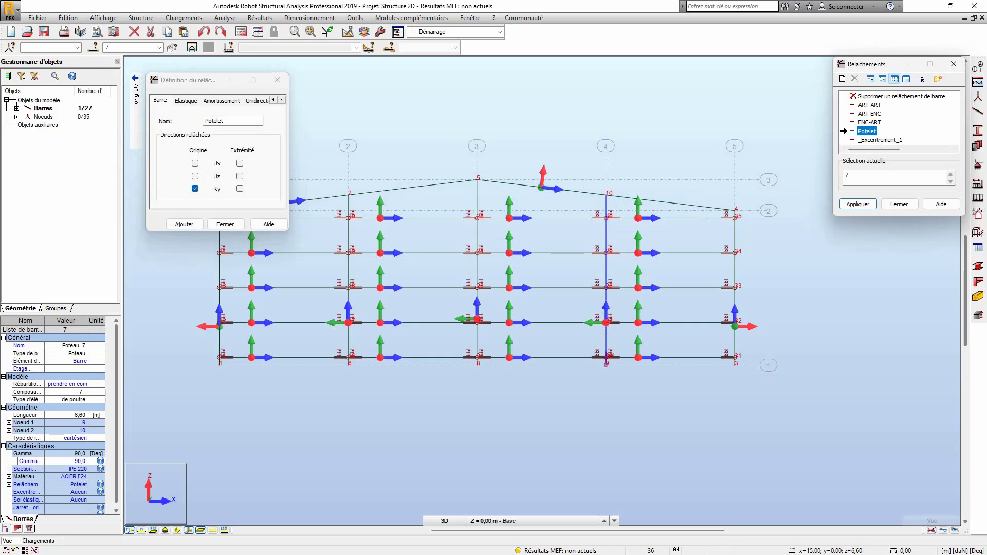
{"action": "left_click", "coordinate": [476, 196]}
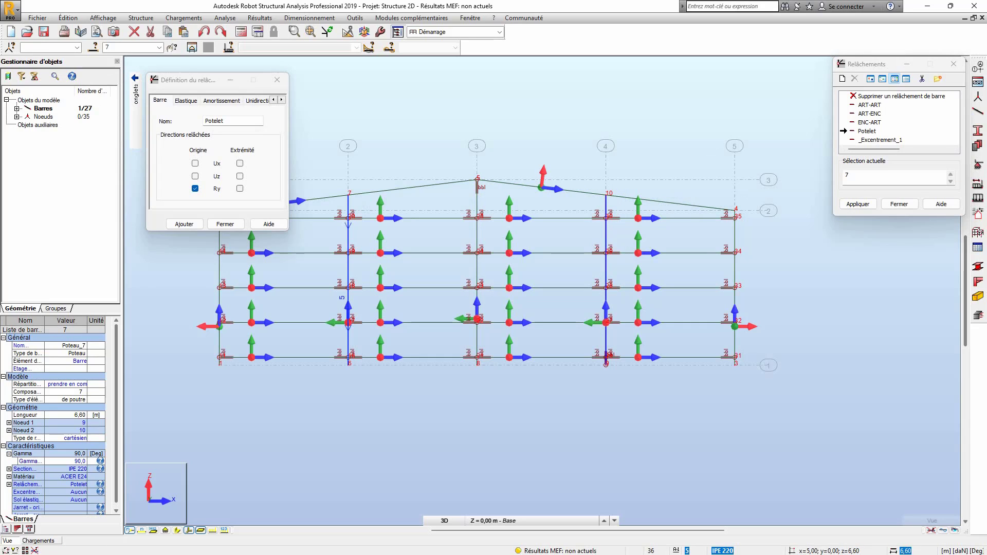
{"action": "left_click", "coordinate": [347, 206]}
{"action": "left_click", "coordinate": [605, 360]}
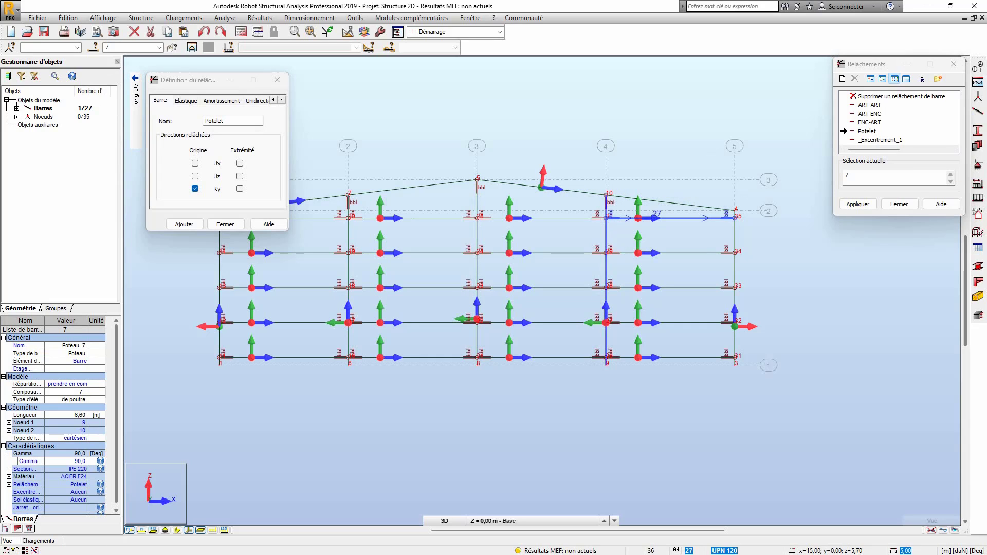
{"action": "left_click", "coordinate": [277, 79]}
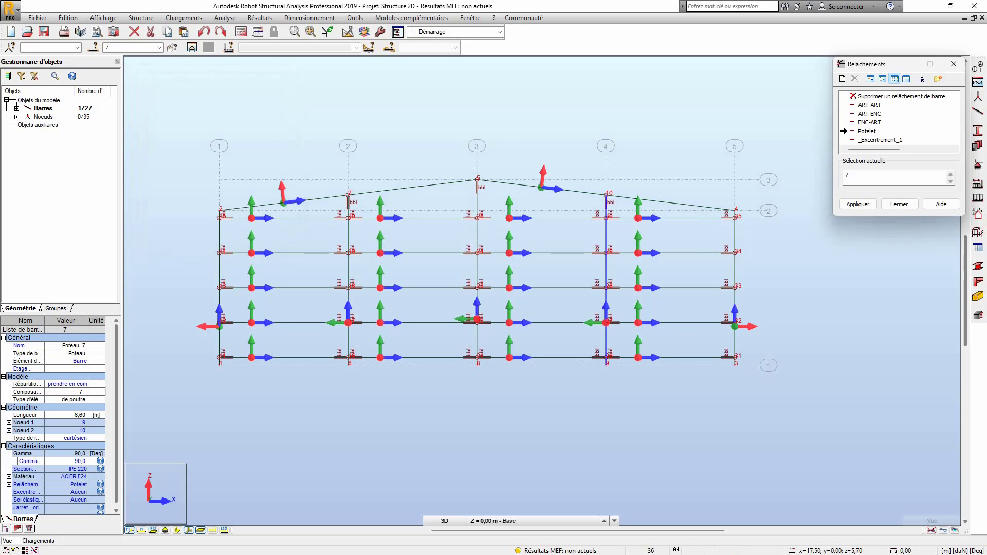
{"action": "left_click", "coordinate": [953, 64]}
- Hide the bars' local axes in the front view and clear the bar selection
{"action": "scroll", "coordinate": [591, 265], "scroll_direction": "down", "scroll_amount": 2}
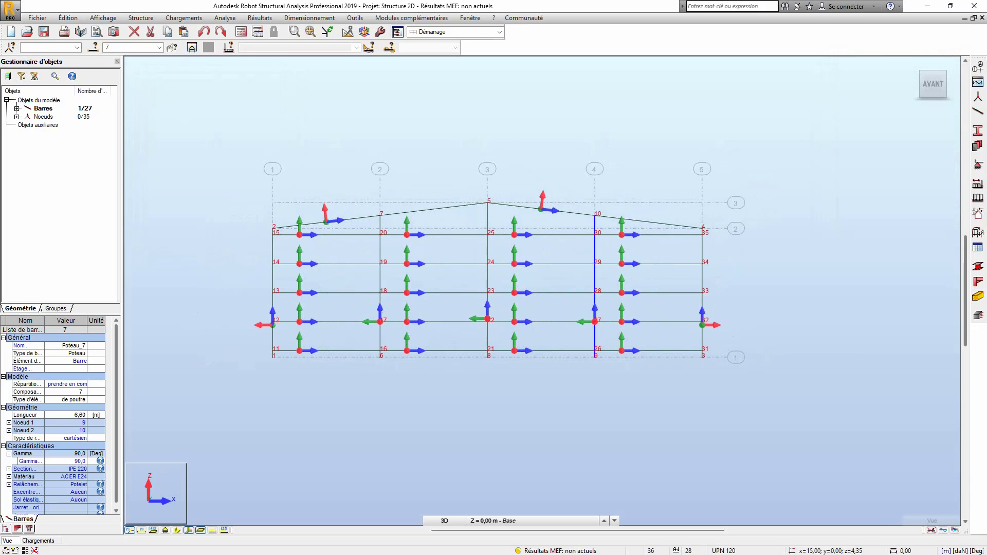
{"action": "scroll", "coordinate": [375, 348], "scroll_direction": "up", "scroll_amount": 2}
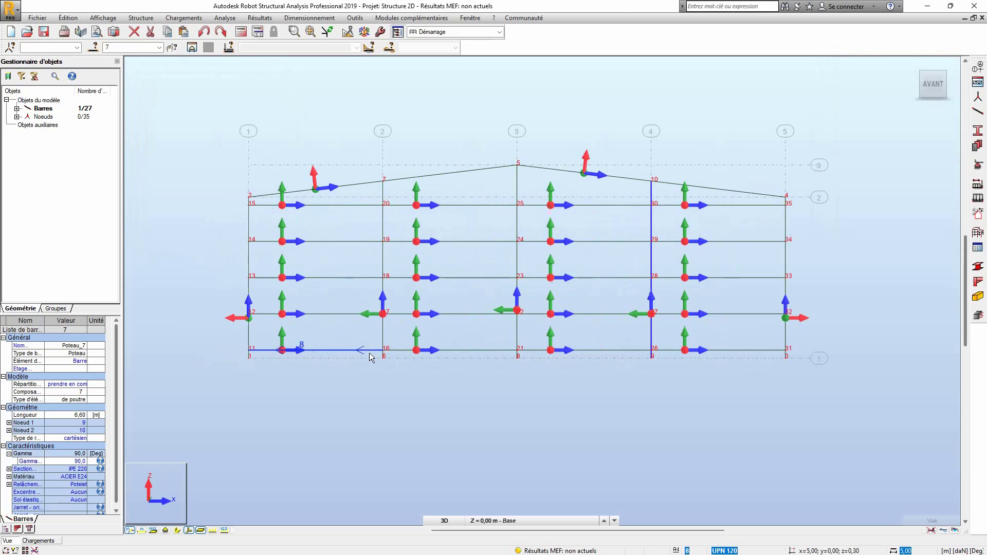
{"action": "left_click", "coordinate": [189, 531]}
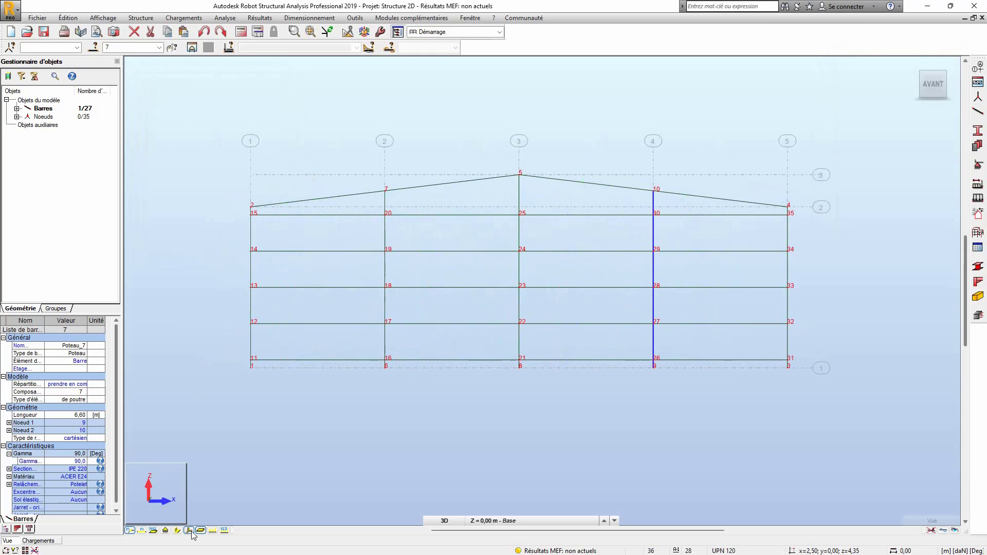
{"action": "left_click", "coordinate": [499, 415]}
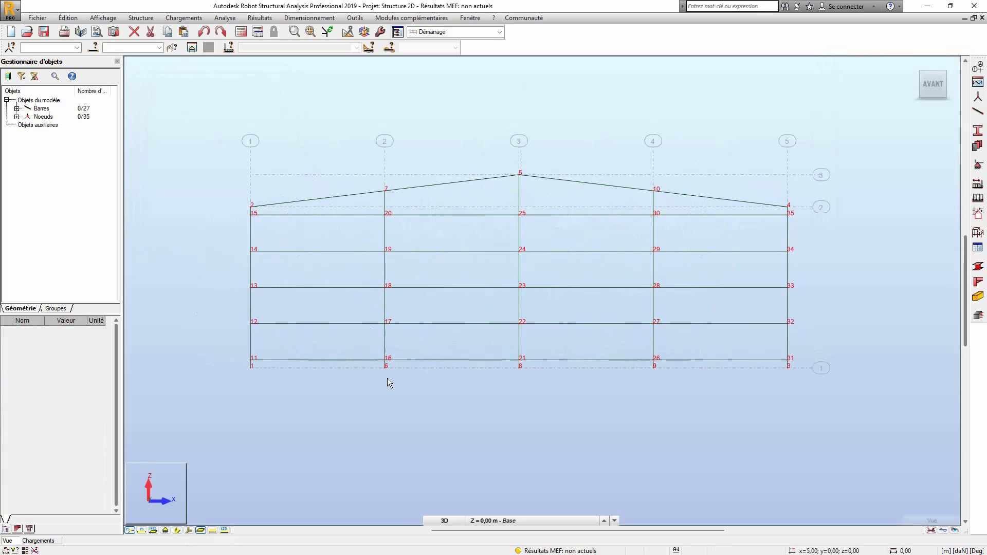